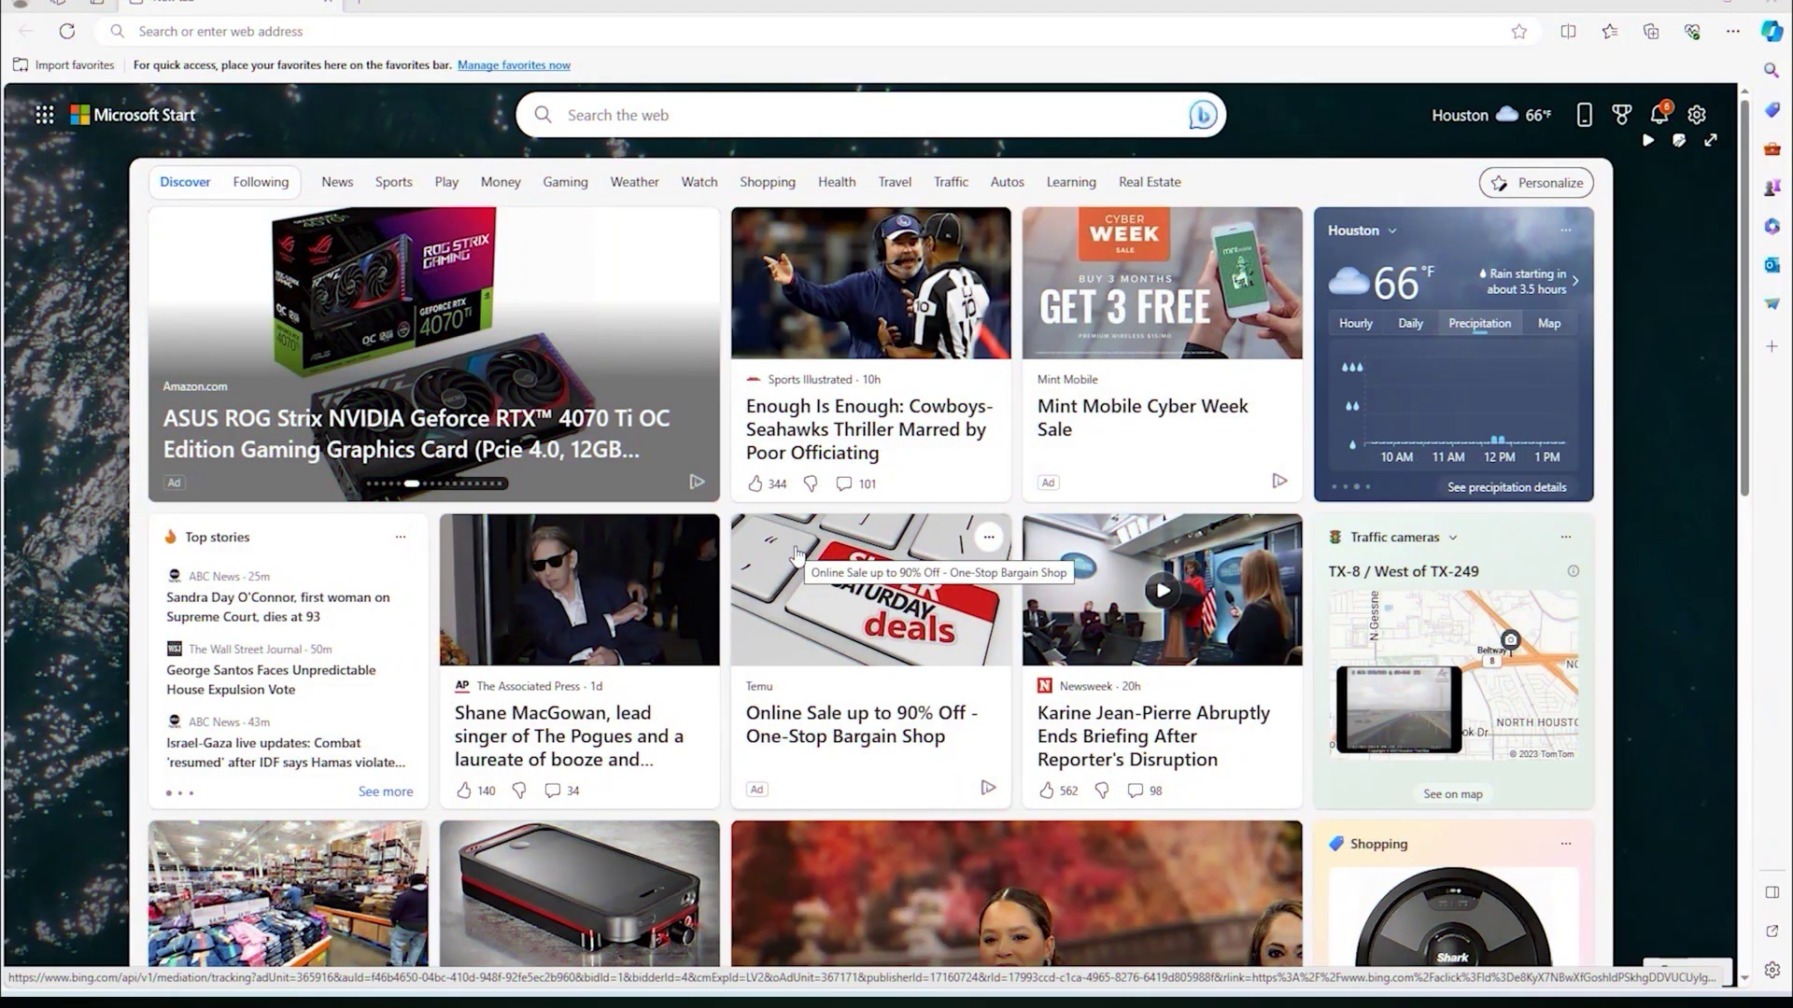
Search Bing for rufus and open the official rufus.ie website.
left_click(707, 34)
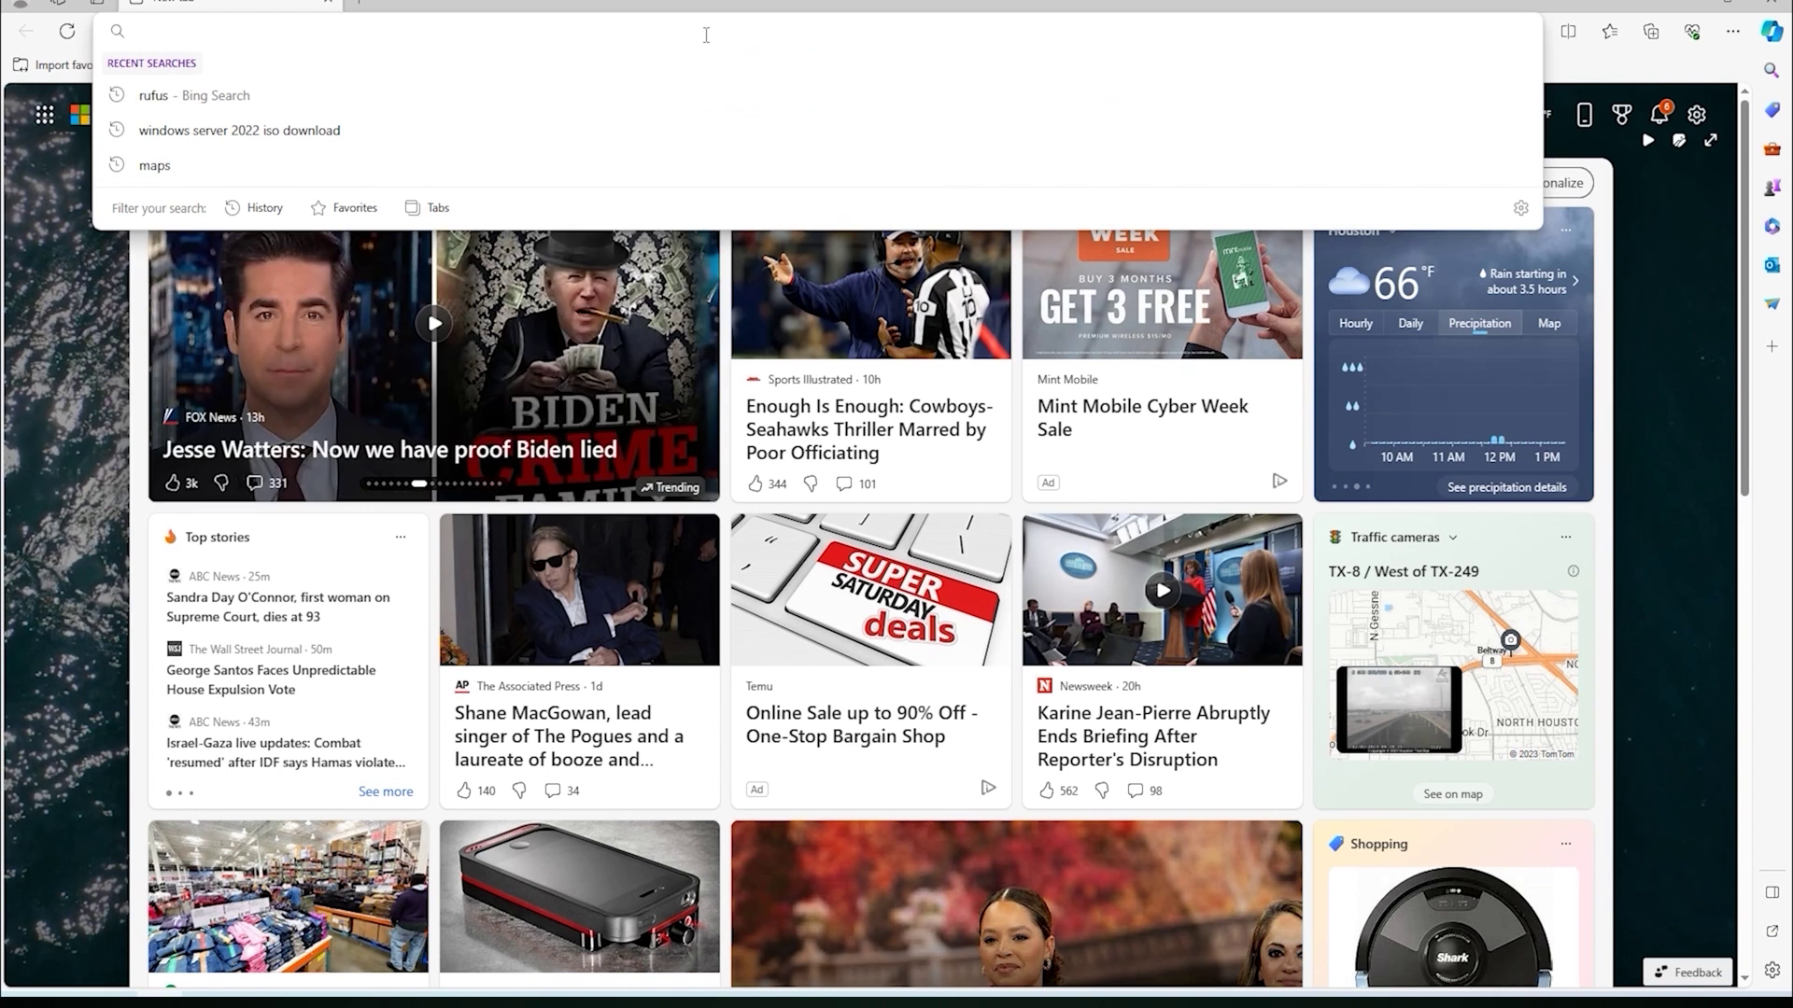
type("rufus")
key("Return")
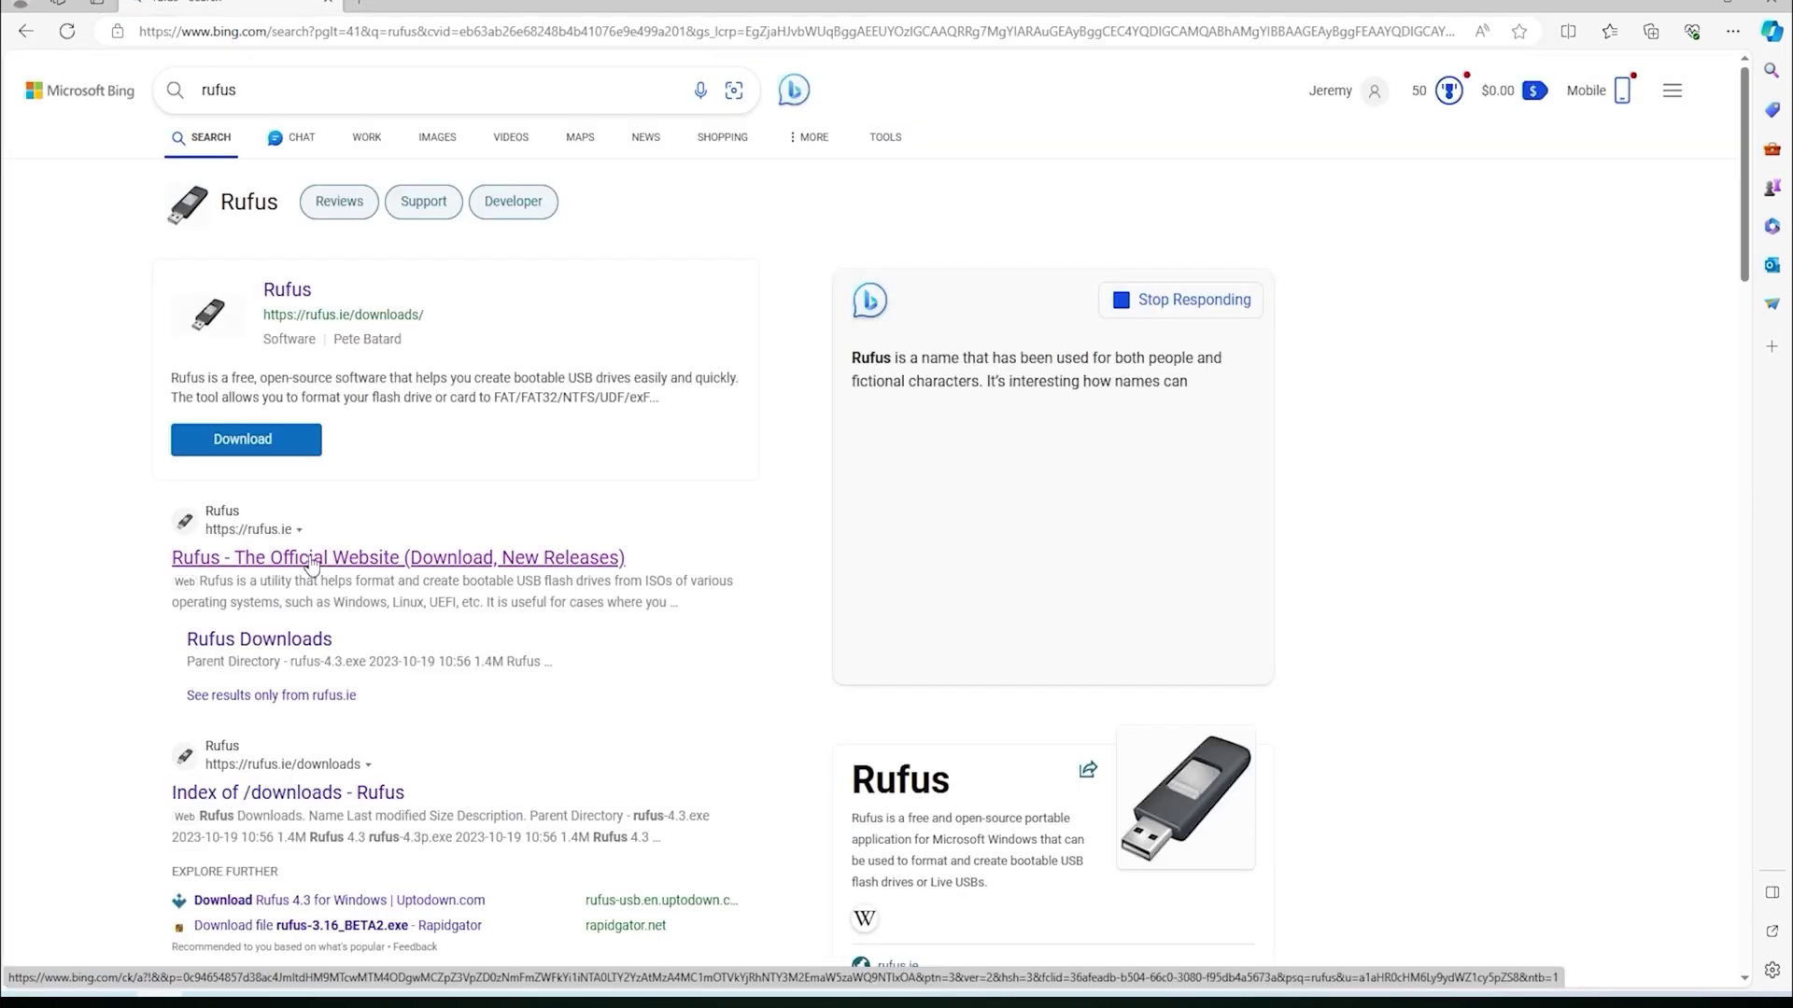
left_click(312, 560)
Download rufus-4.3.exe from rufus.ie and launch it.
scroll(686, 584, "down", 10)
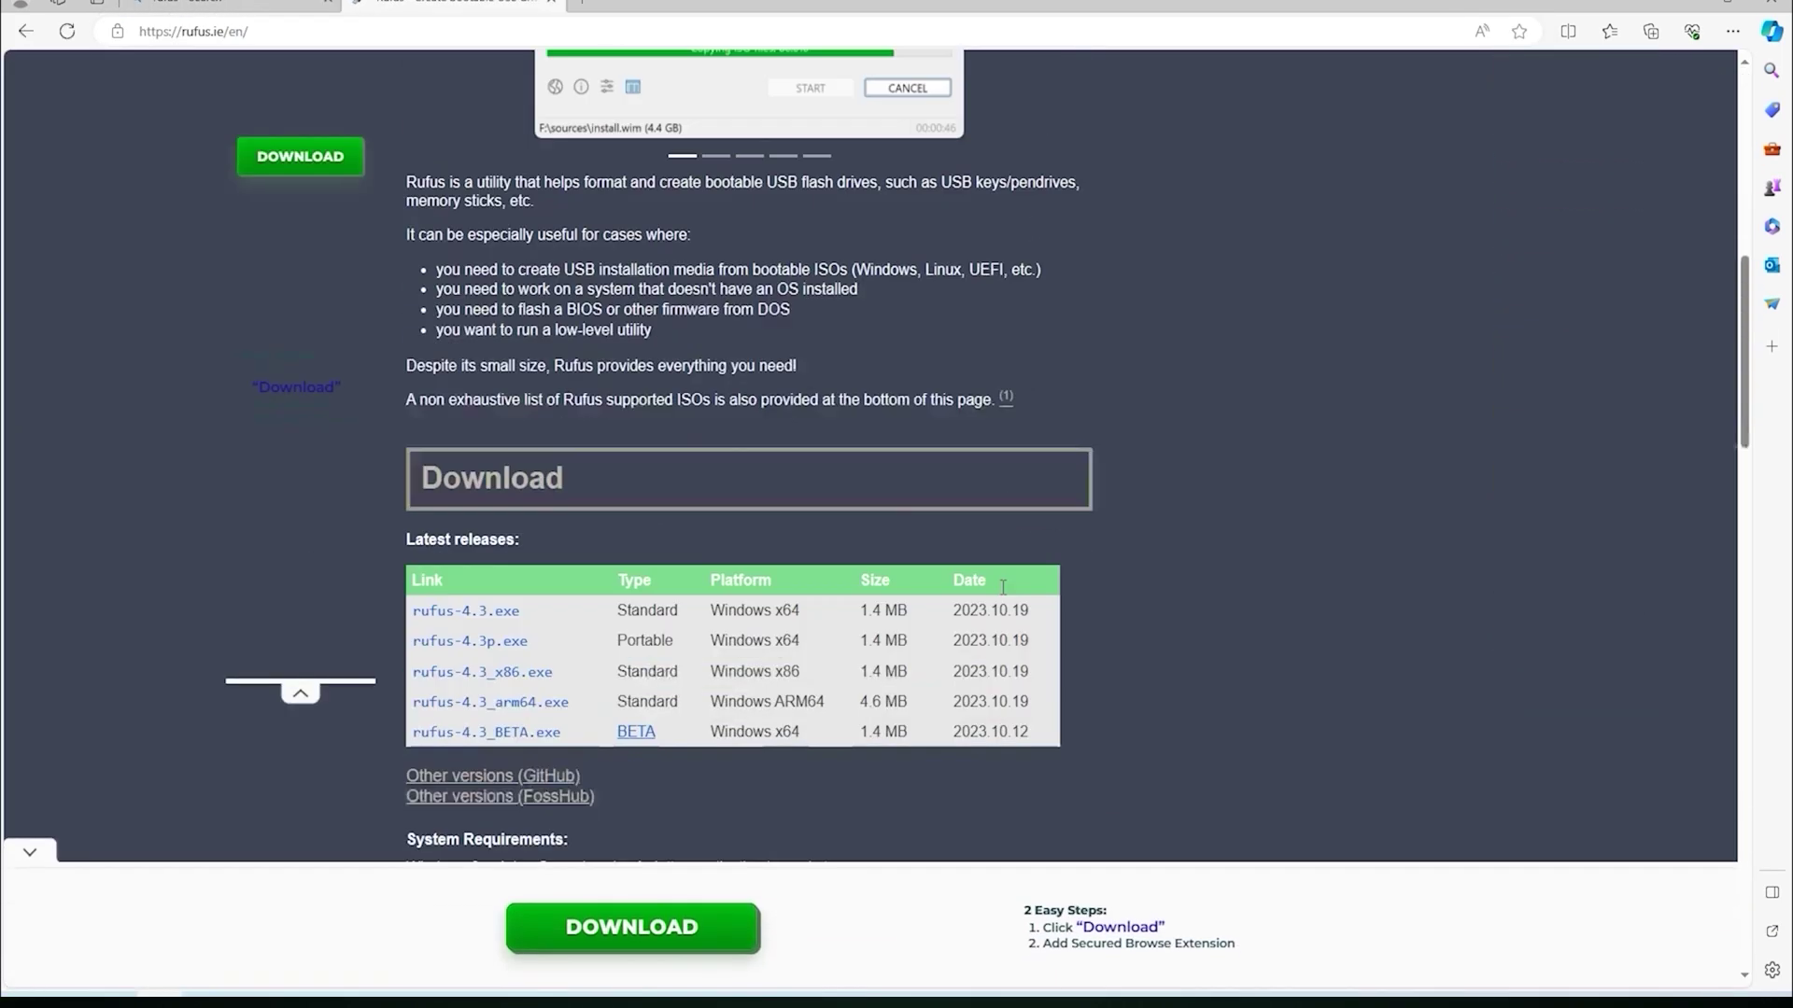
left_click(494, 536)
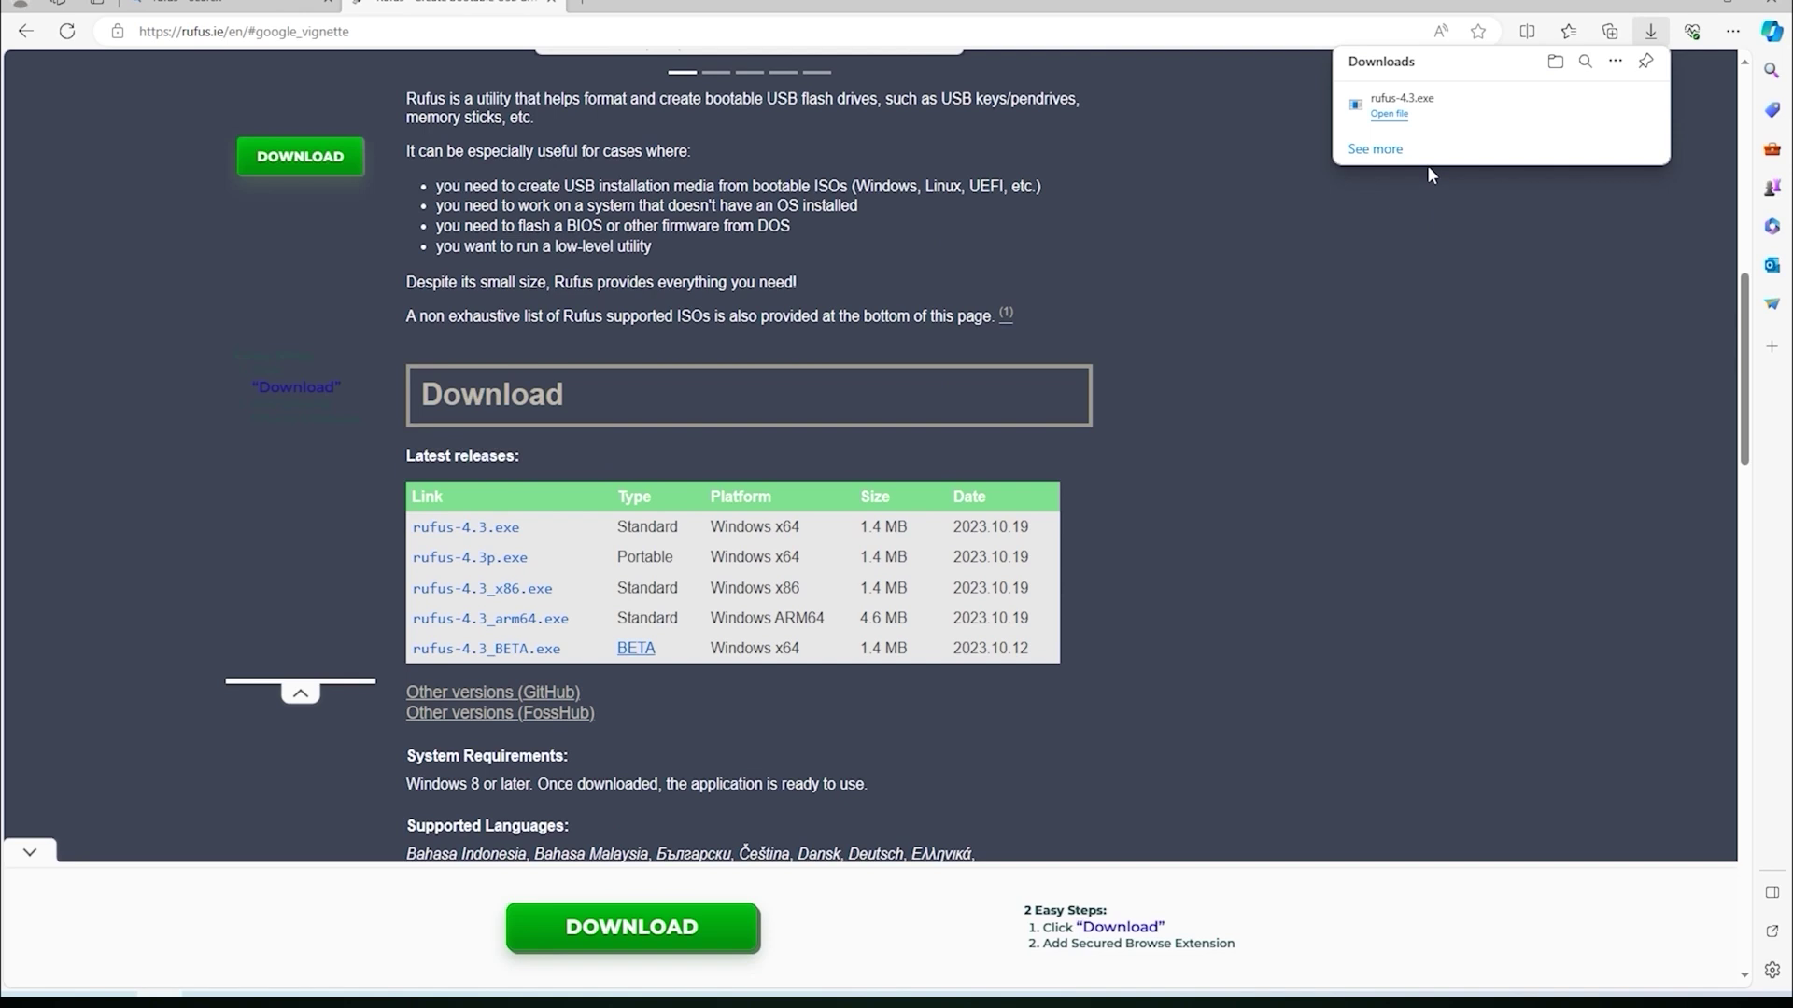
left_click(1390, 114)
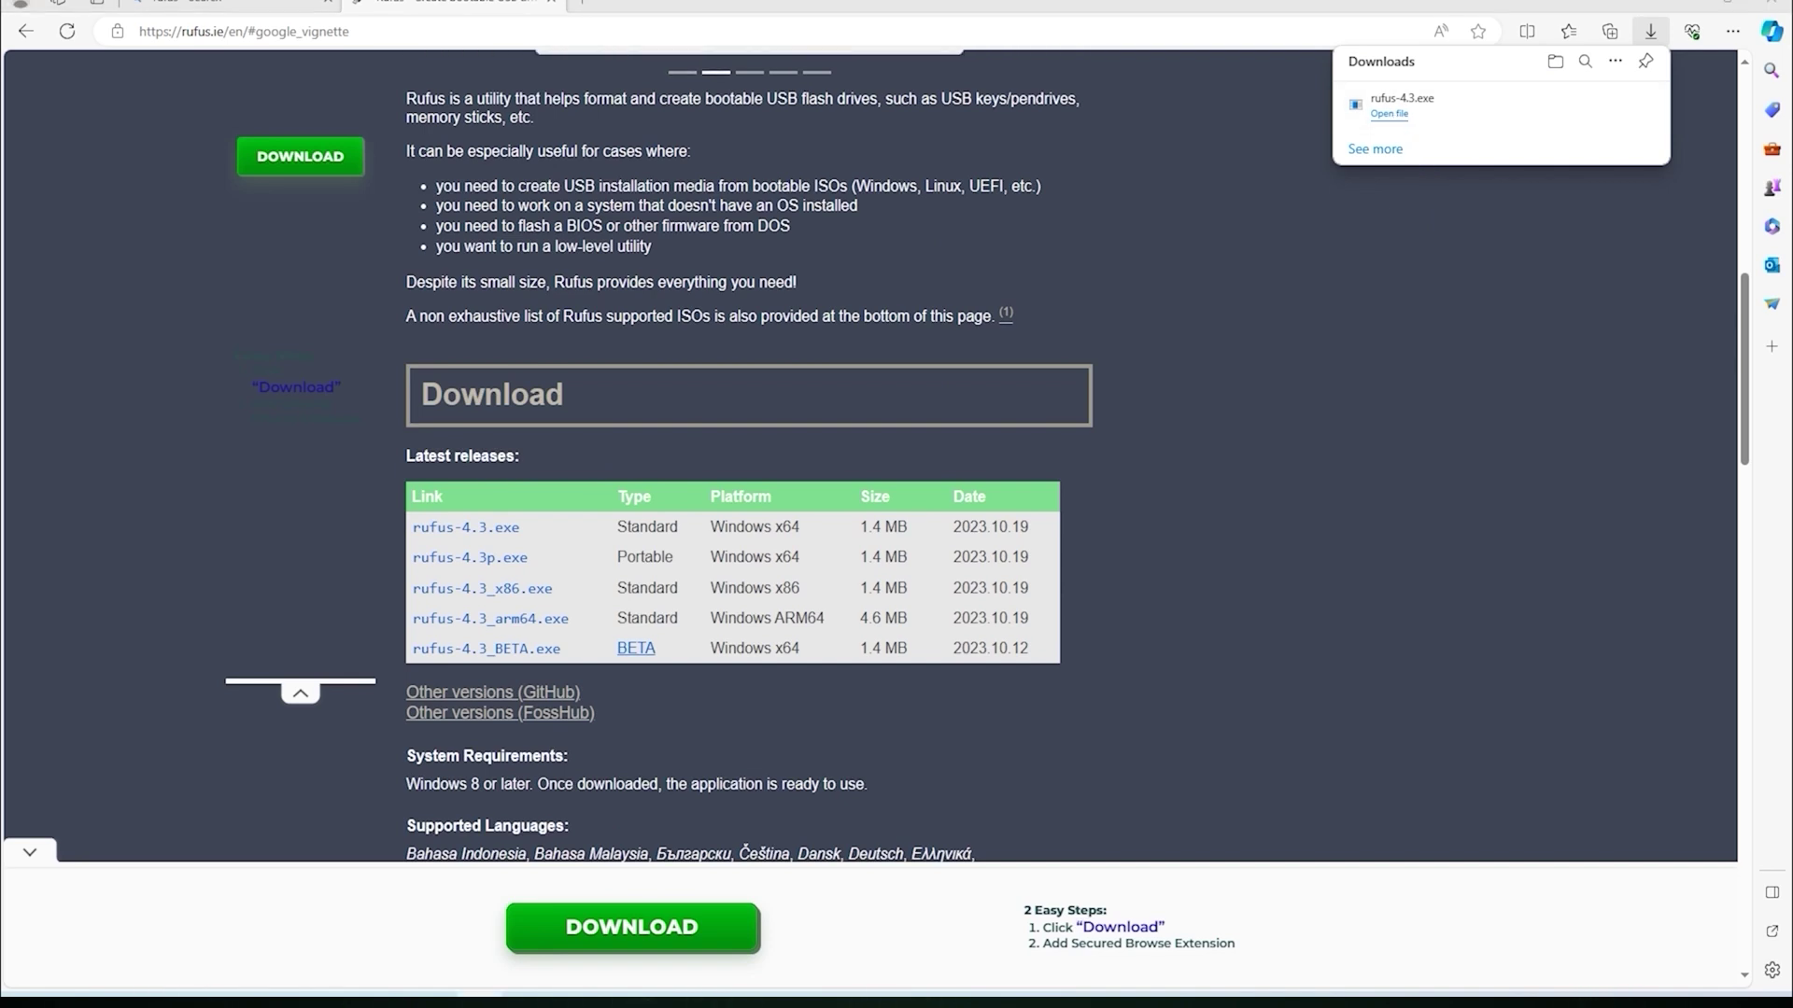
left_click_drag(825, 149, 850, 185)
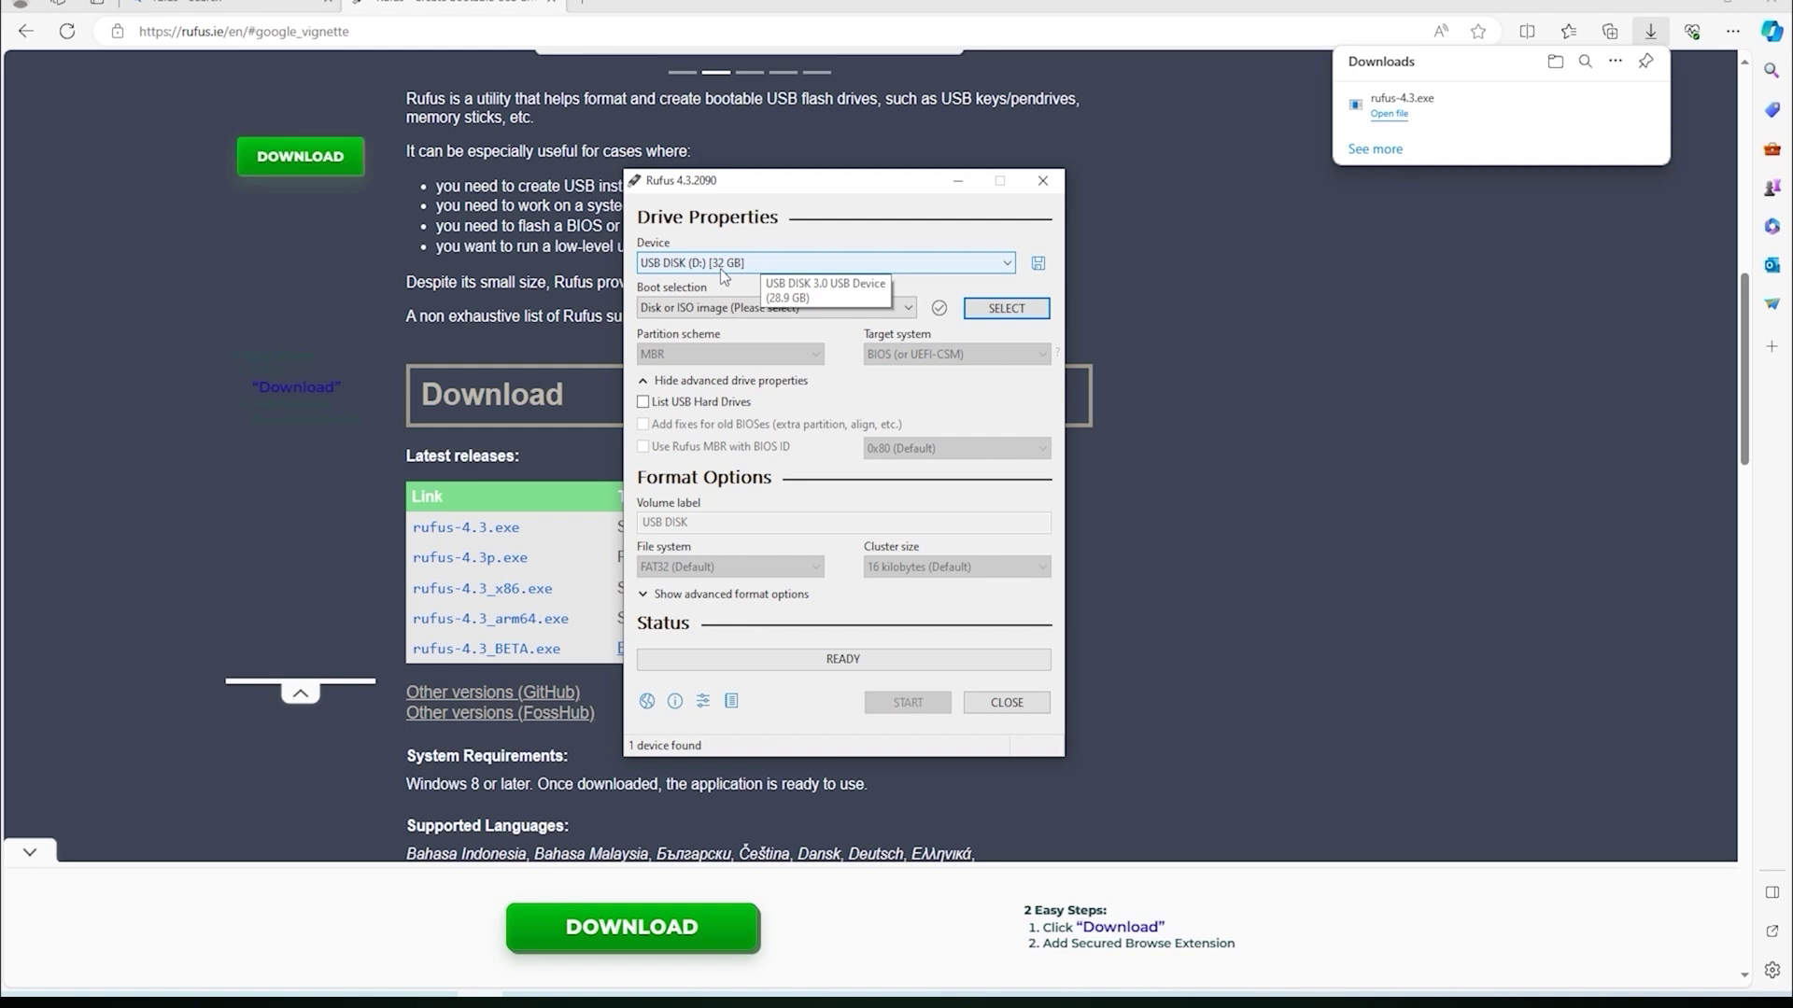
Write SERVER_EVAL_x64FRE_en-us.iso to the 32 GB USB disk, accepting the customization and erase warnings.
left_click(1027, 311)
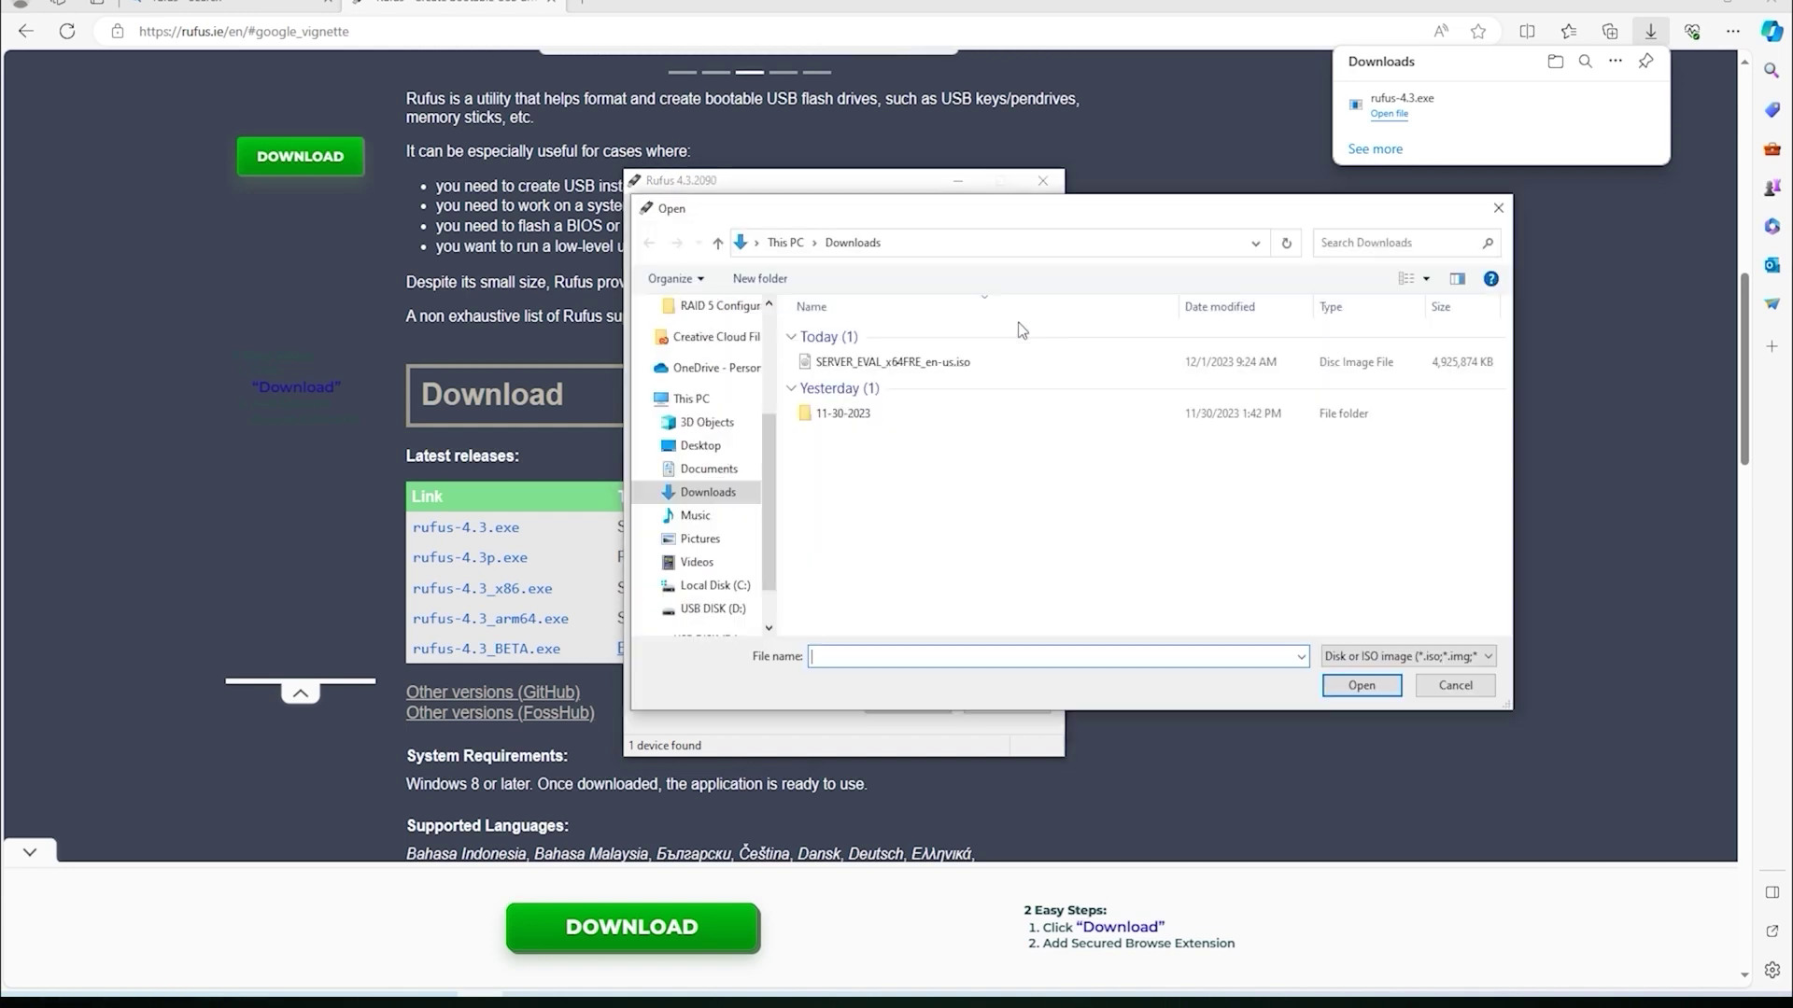
left_click(1360, 686)
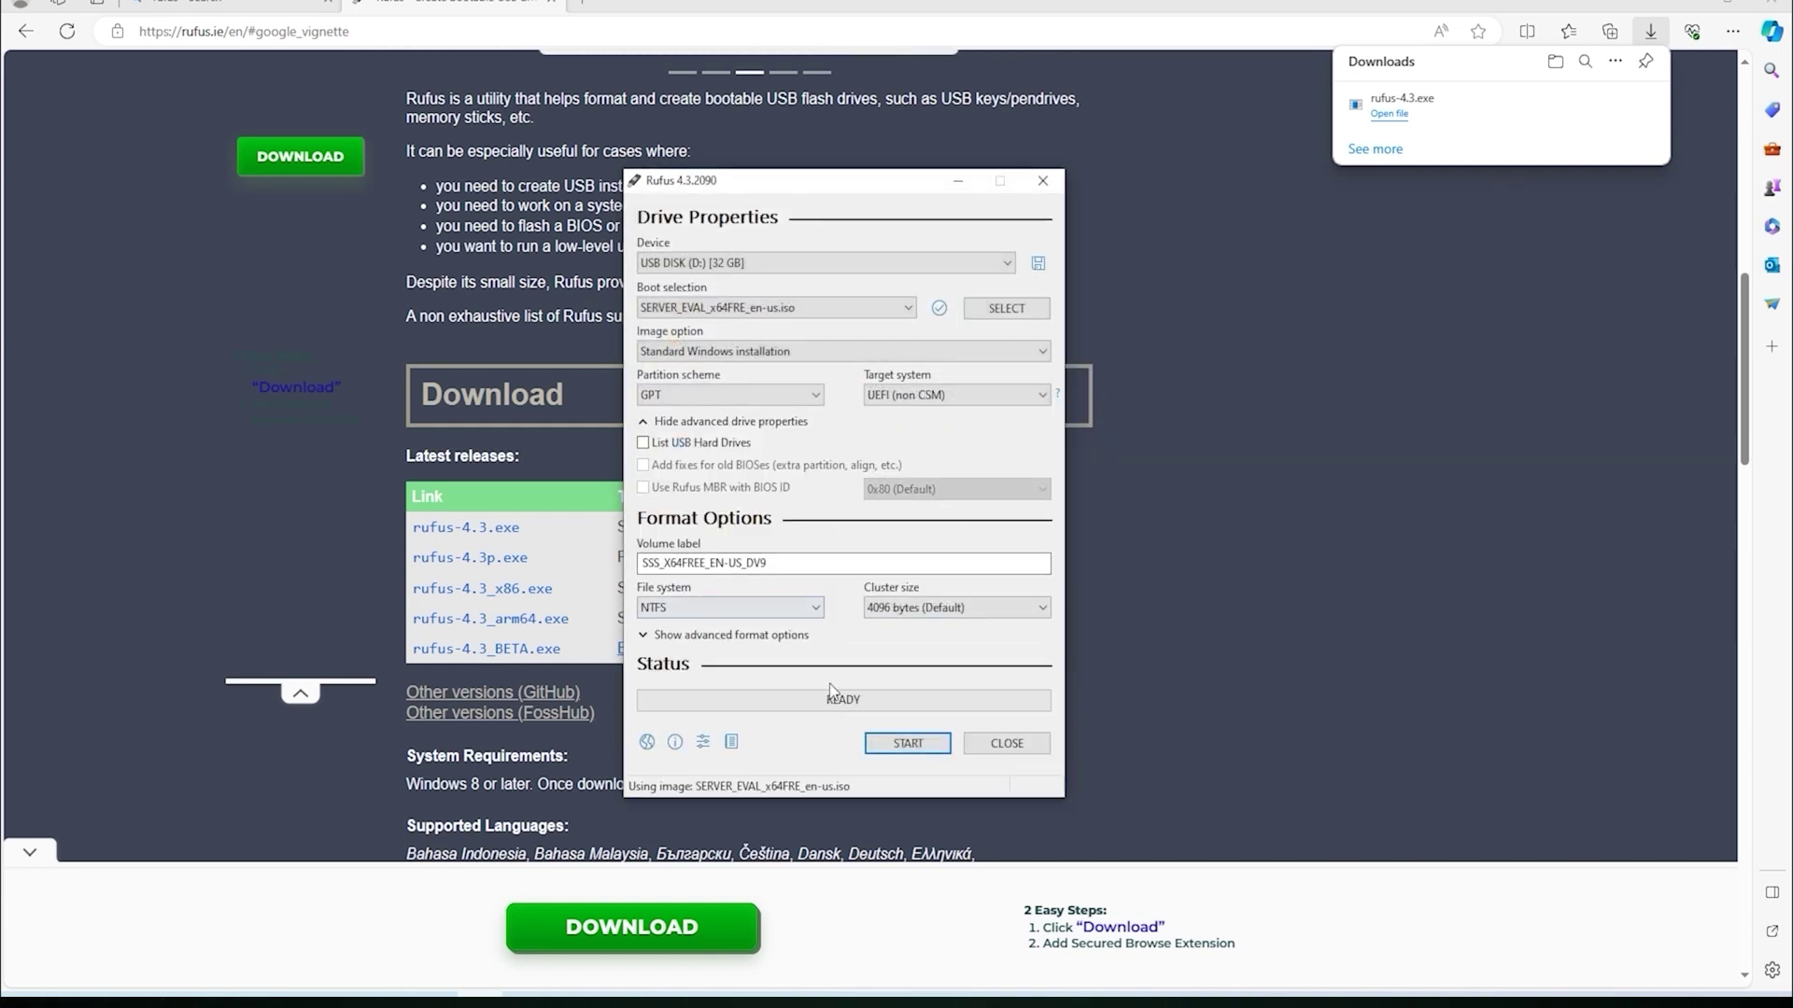
left_click(902, 745)
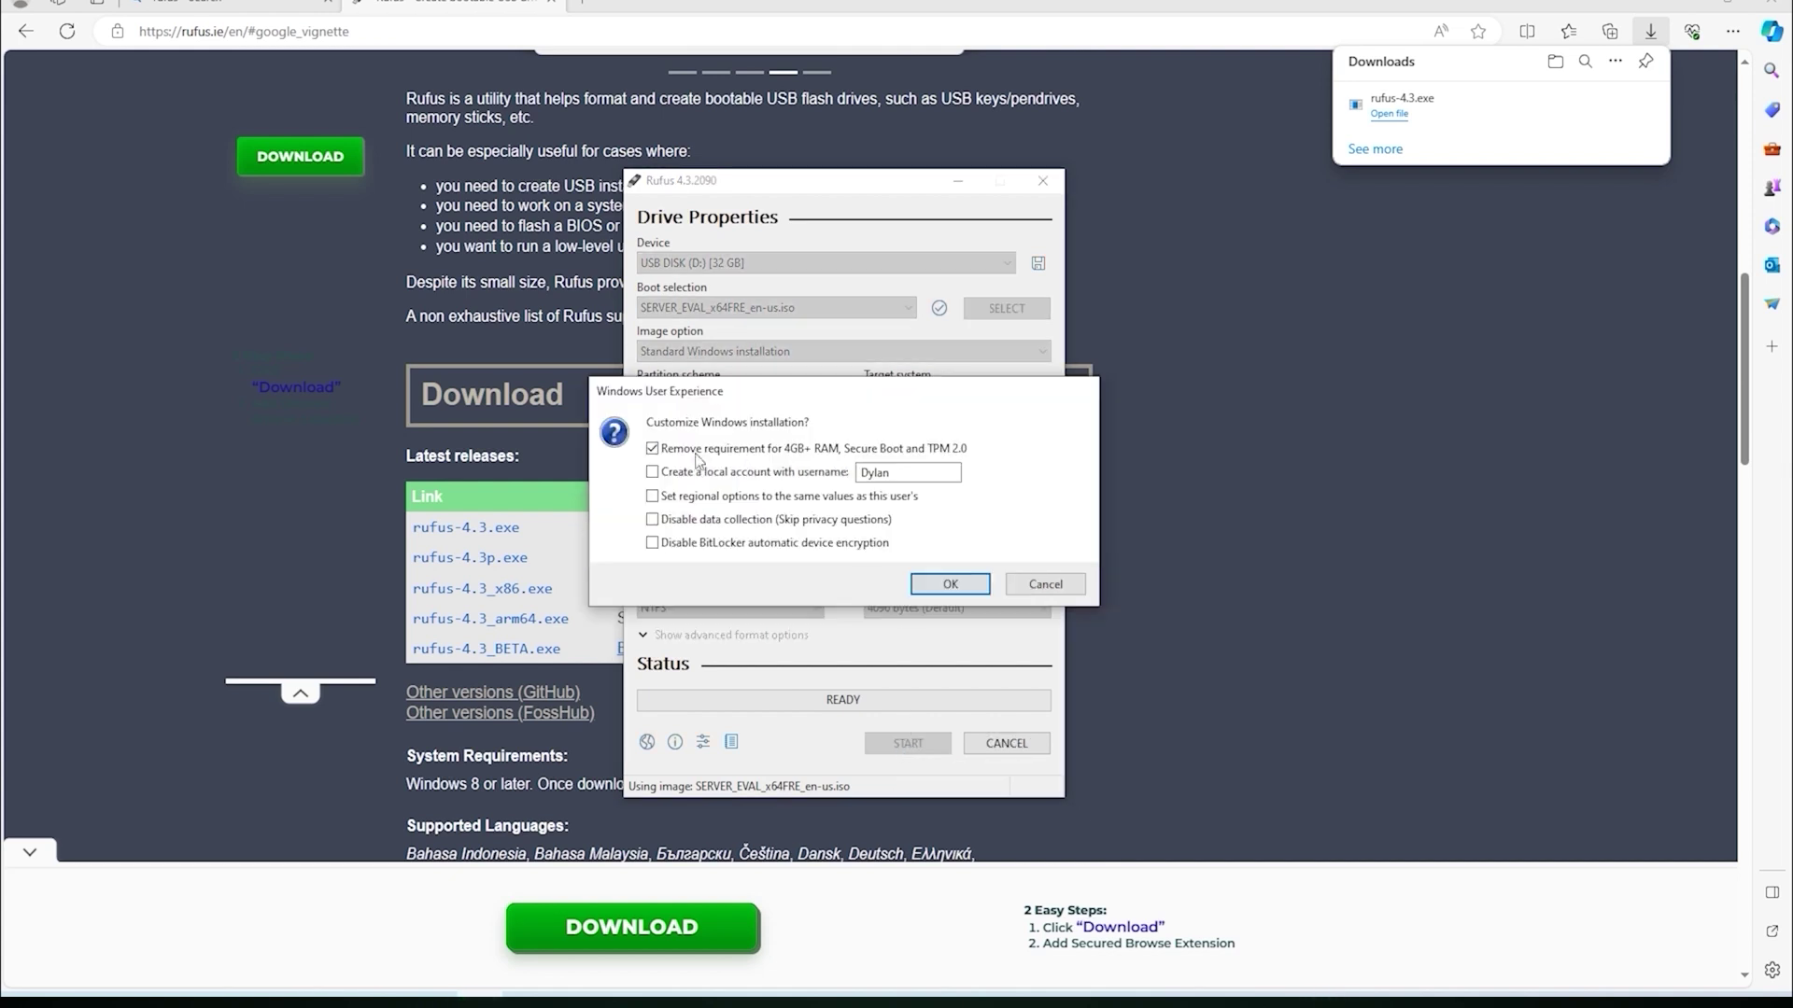
left_click(952, 586)
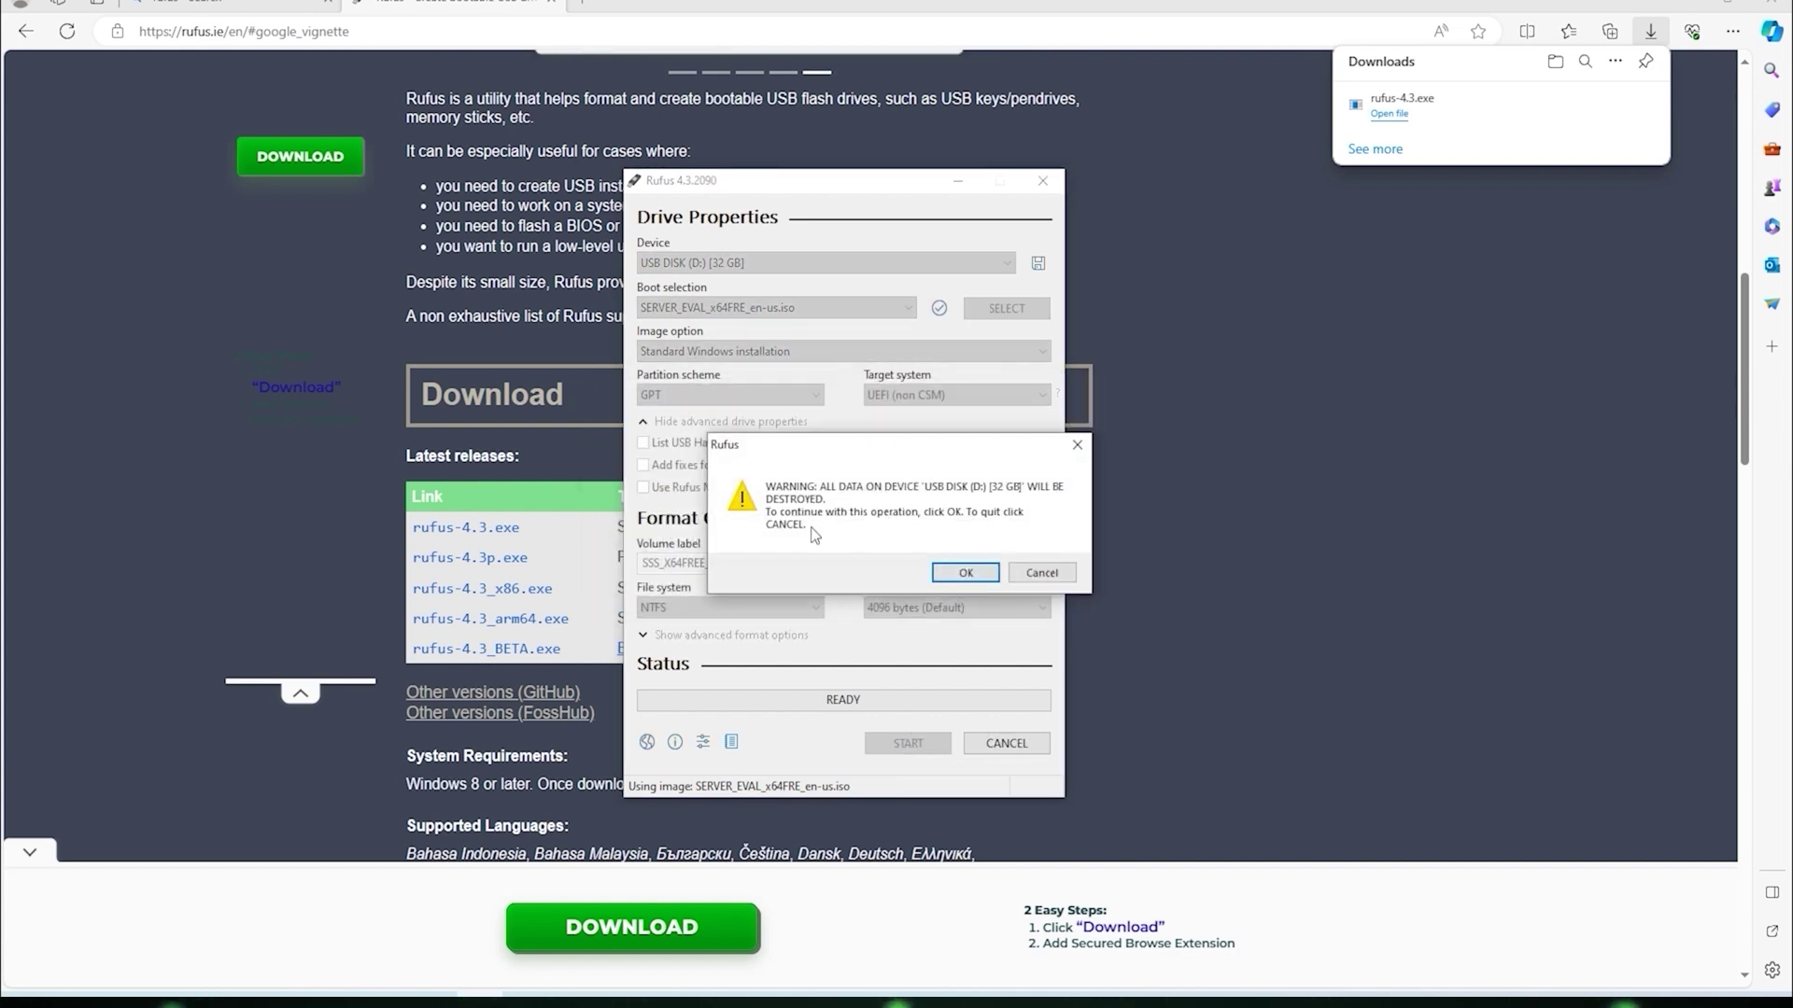
left_click(965, 572)
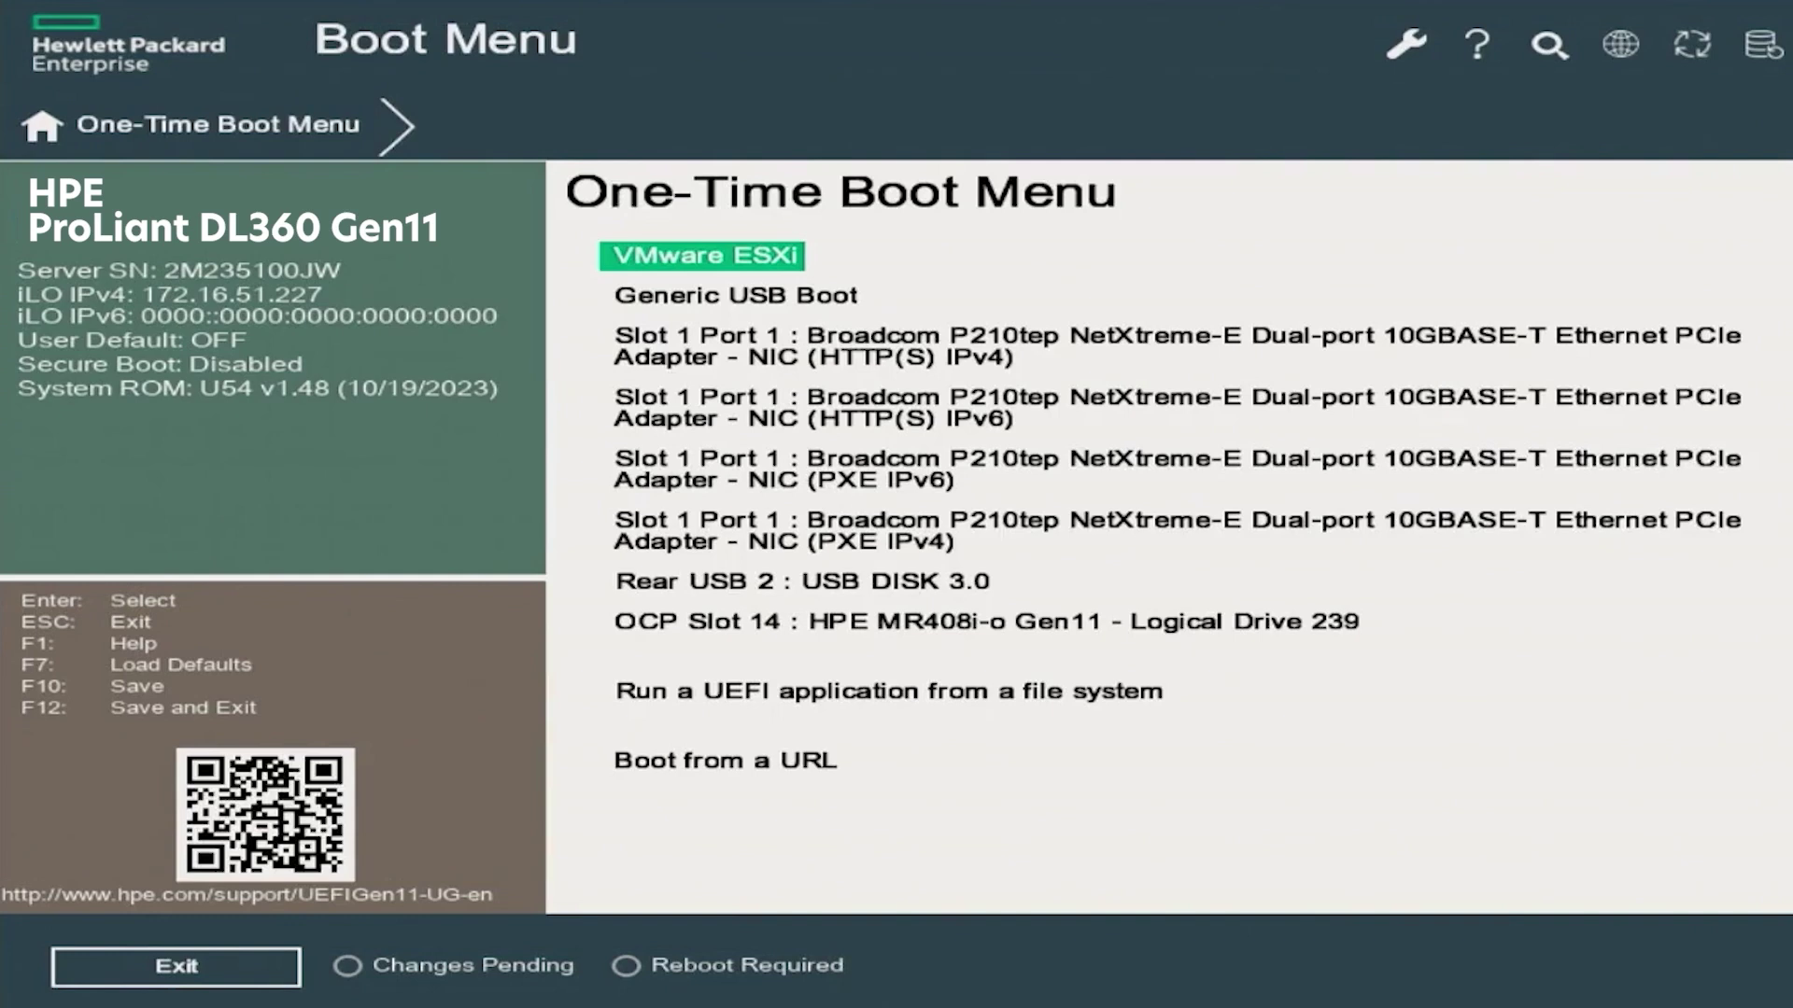
Highlight Rear USB 2 : USB DISK 3.0 in the One-Time Boot Menu.
key("Down")
key("Down")
key("Down")
key("Down")
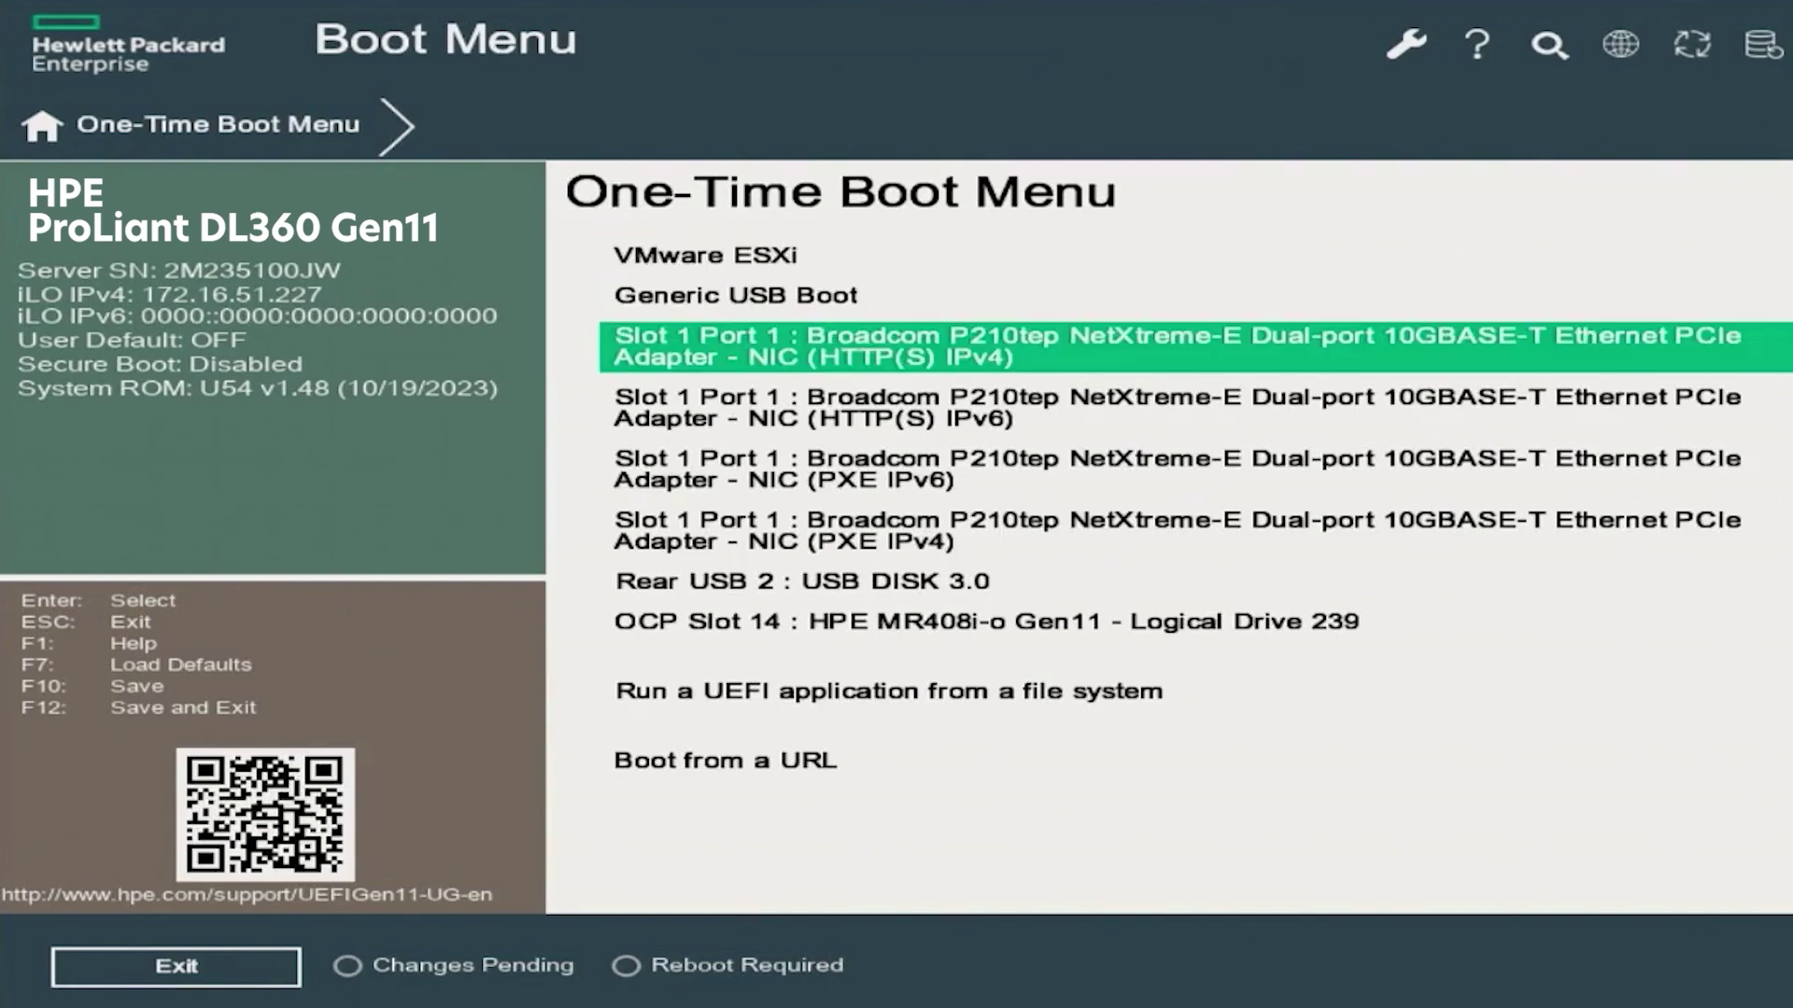
key("Down")
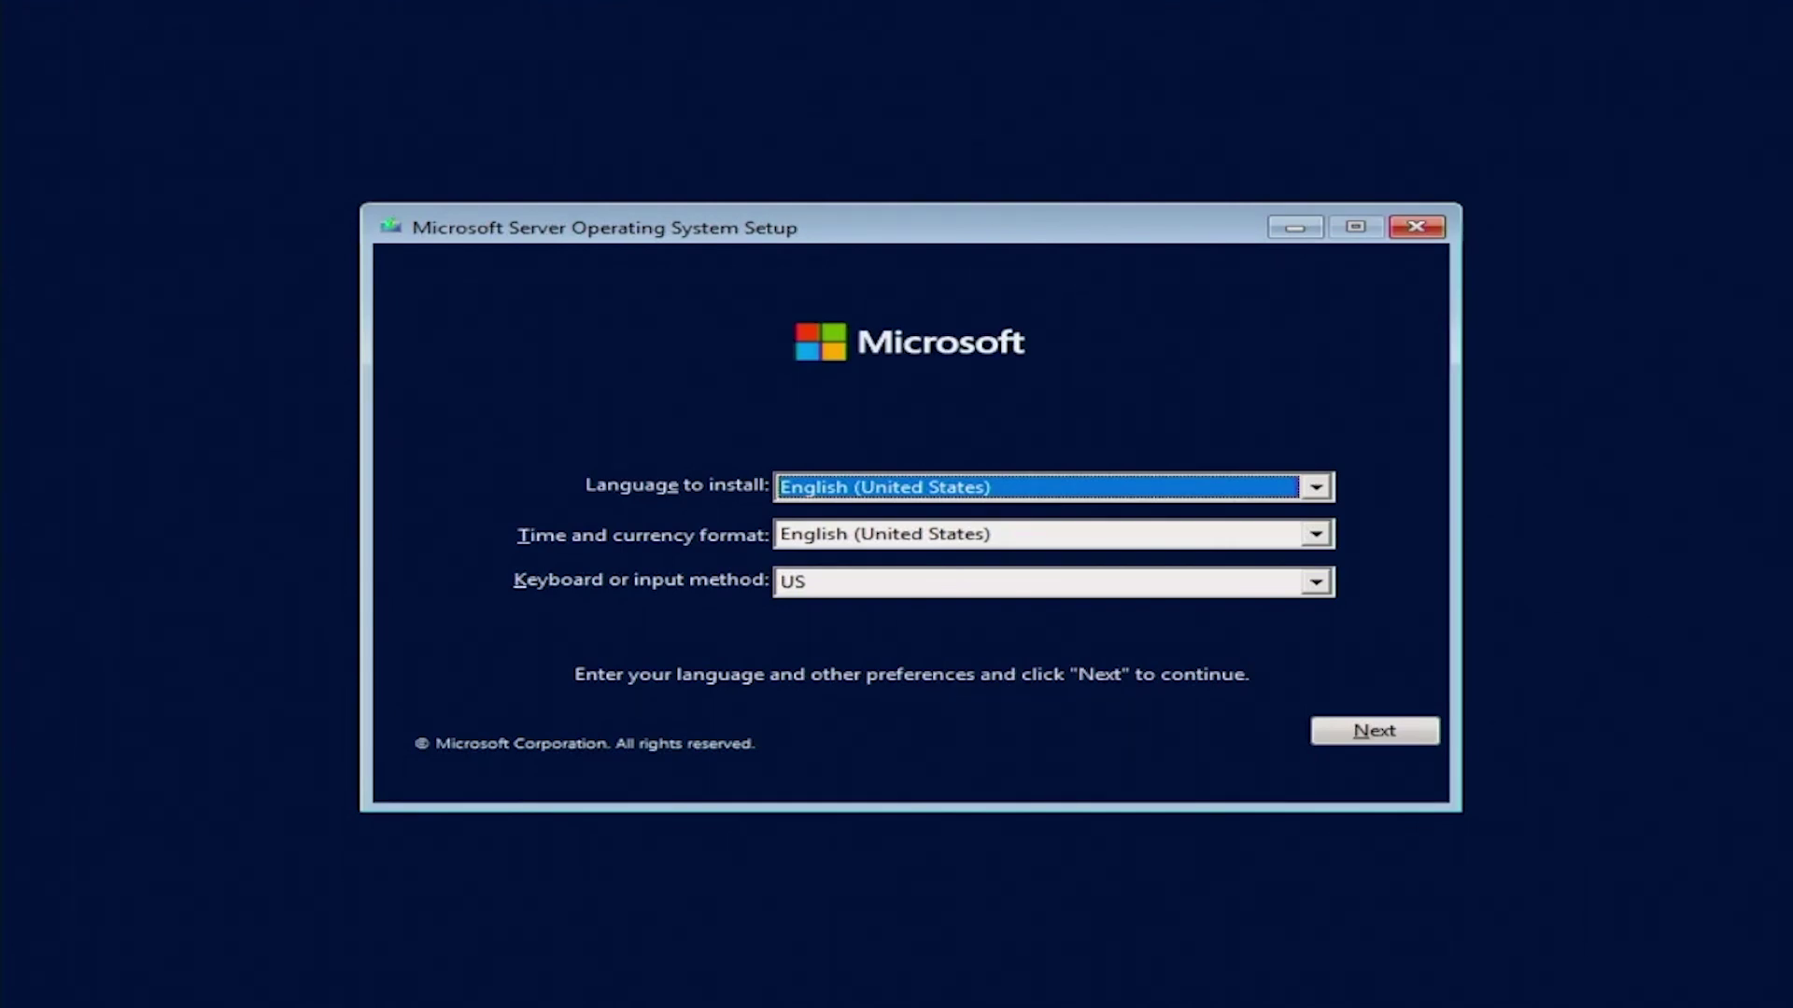
Keep default language settings, pick Standard Evaluation (Desktop Experience), and accept the license terms.
left_click(1399, 734)
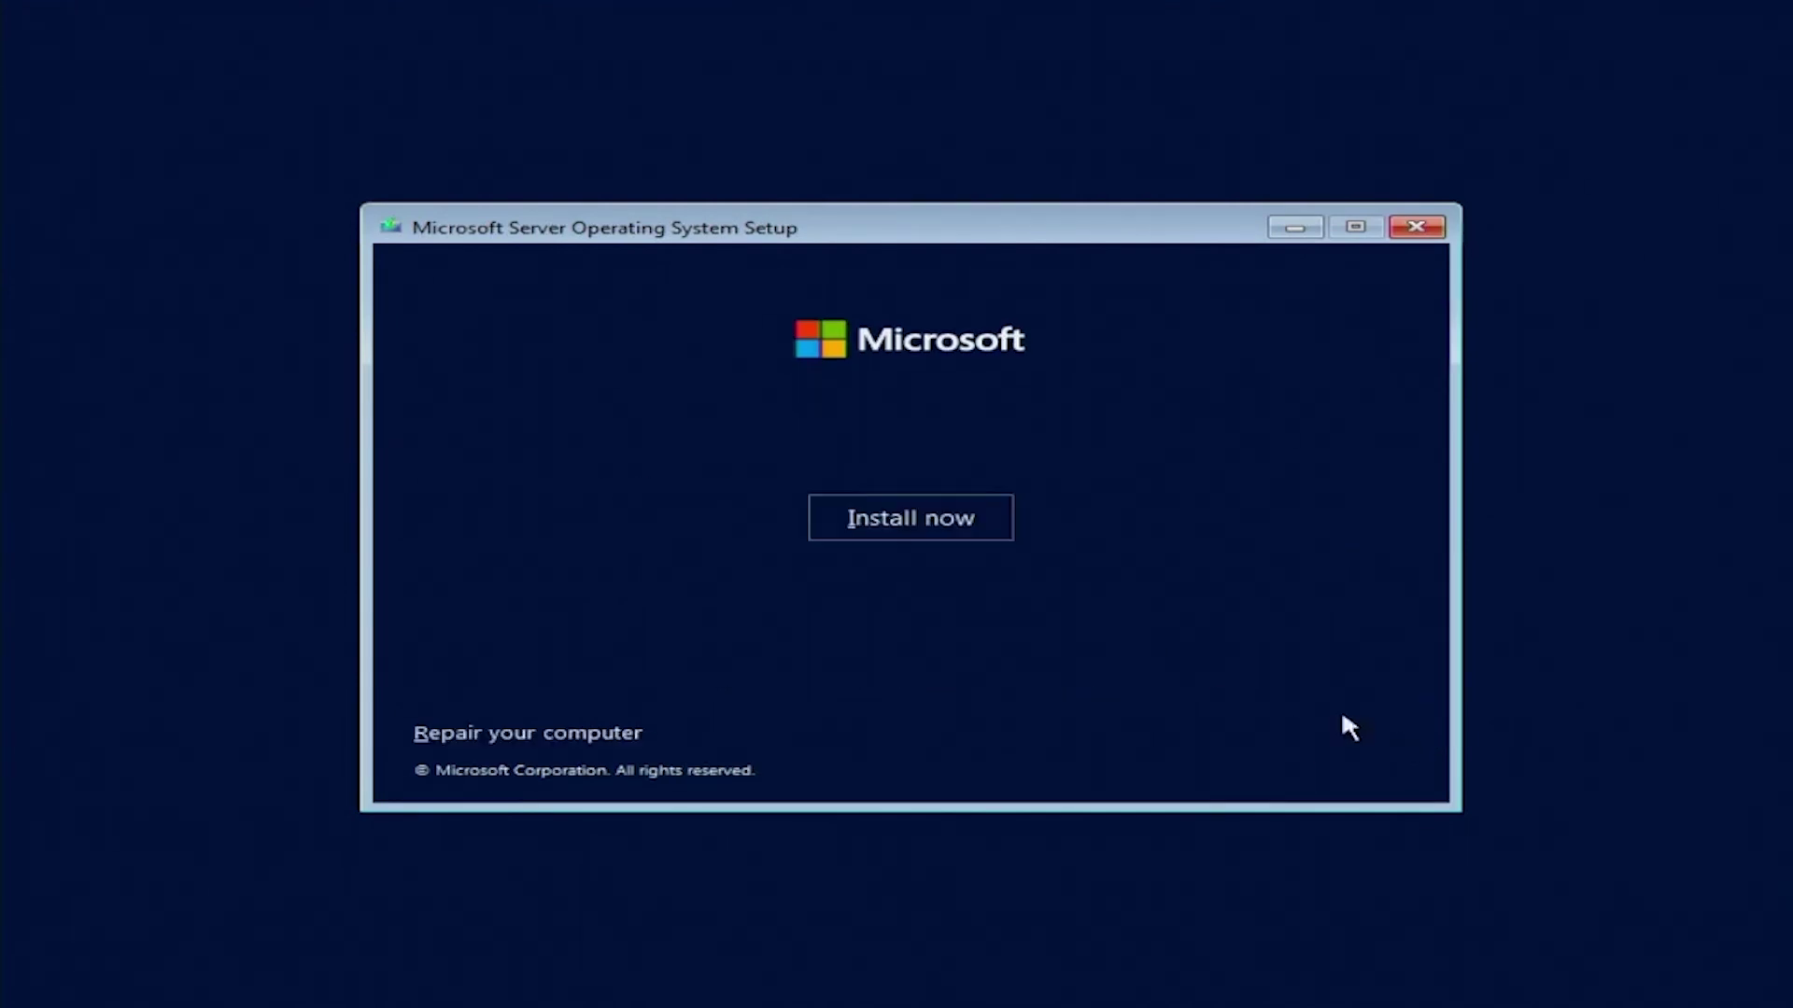
left_click(930, 532)
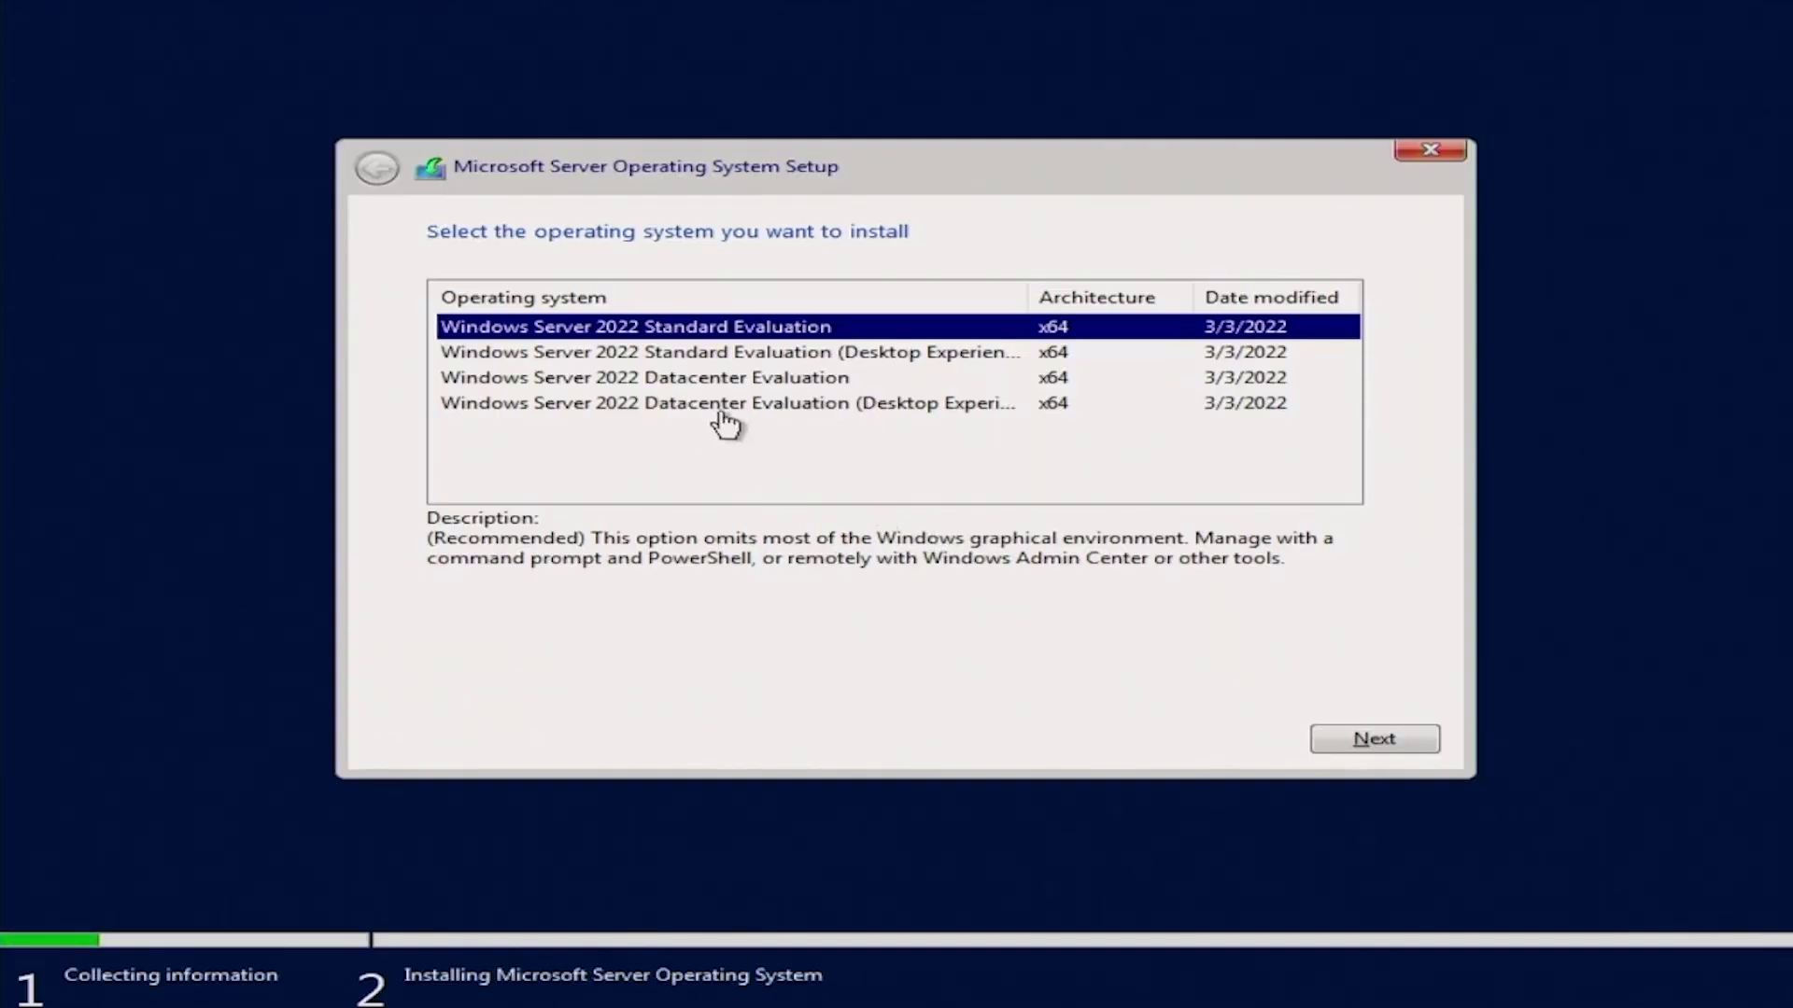
left_click(770, 354)
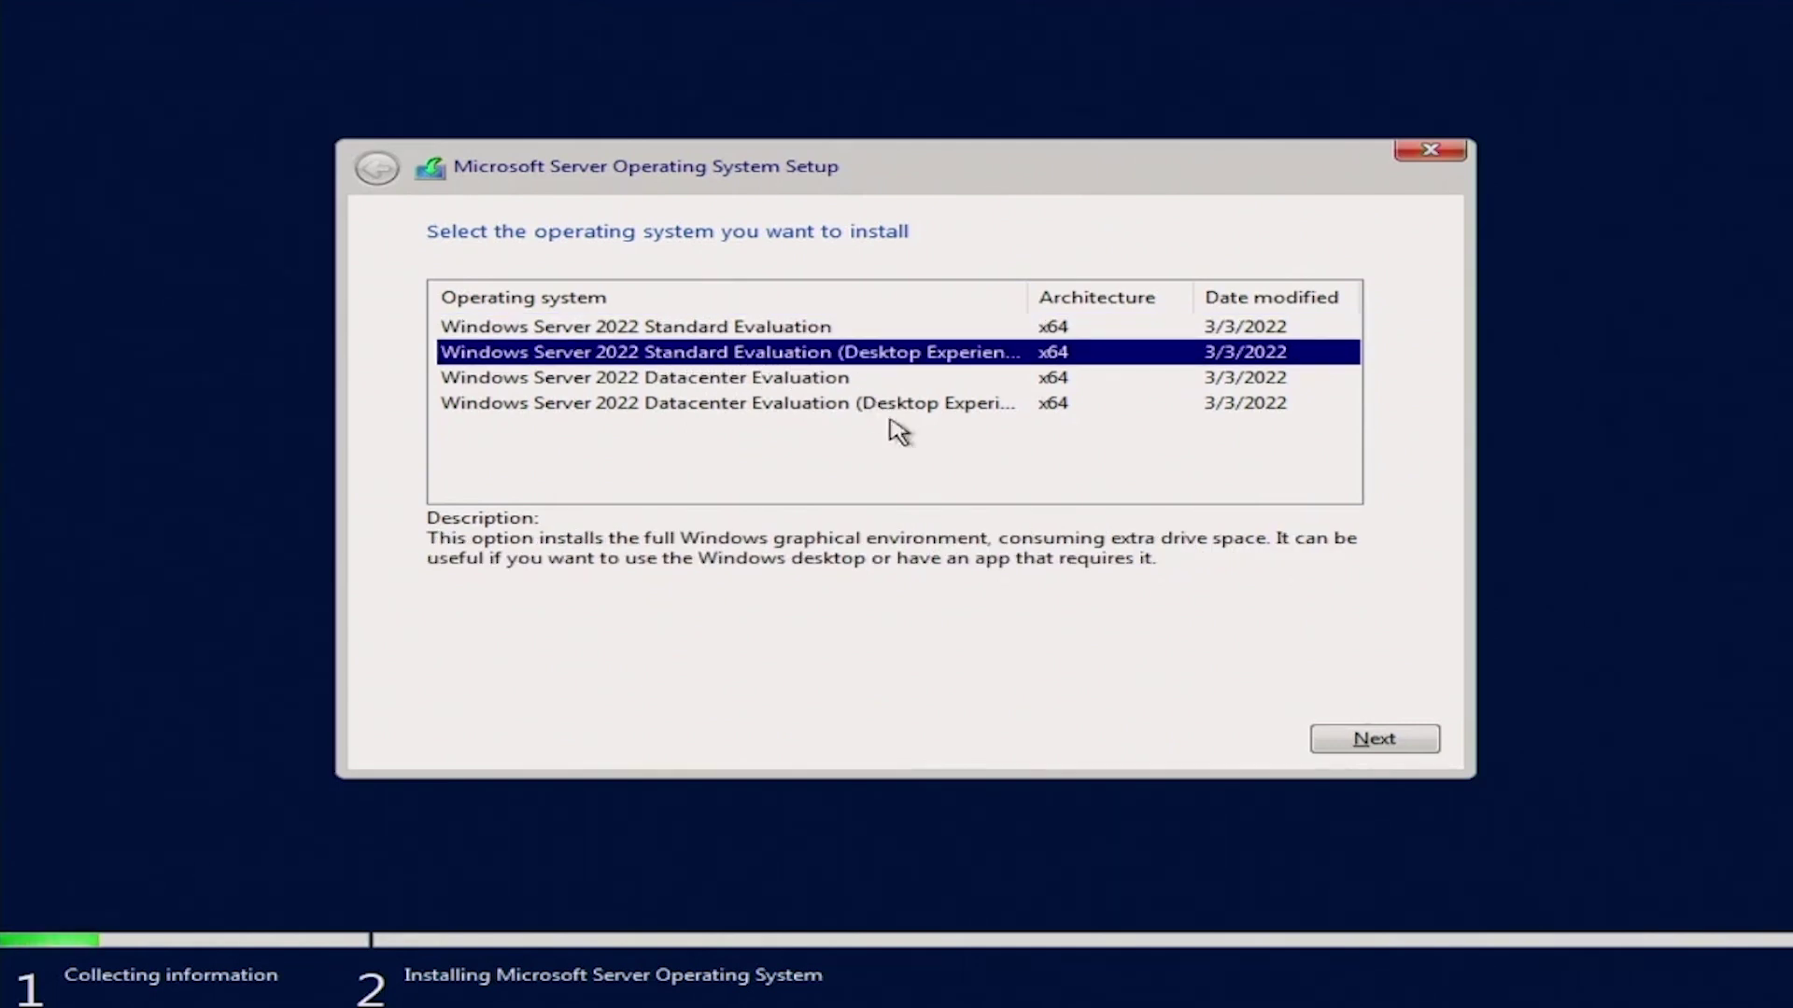
left_click(1322, 746)
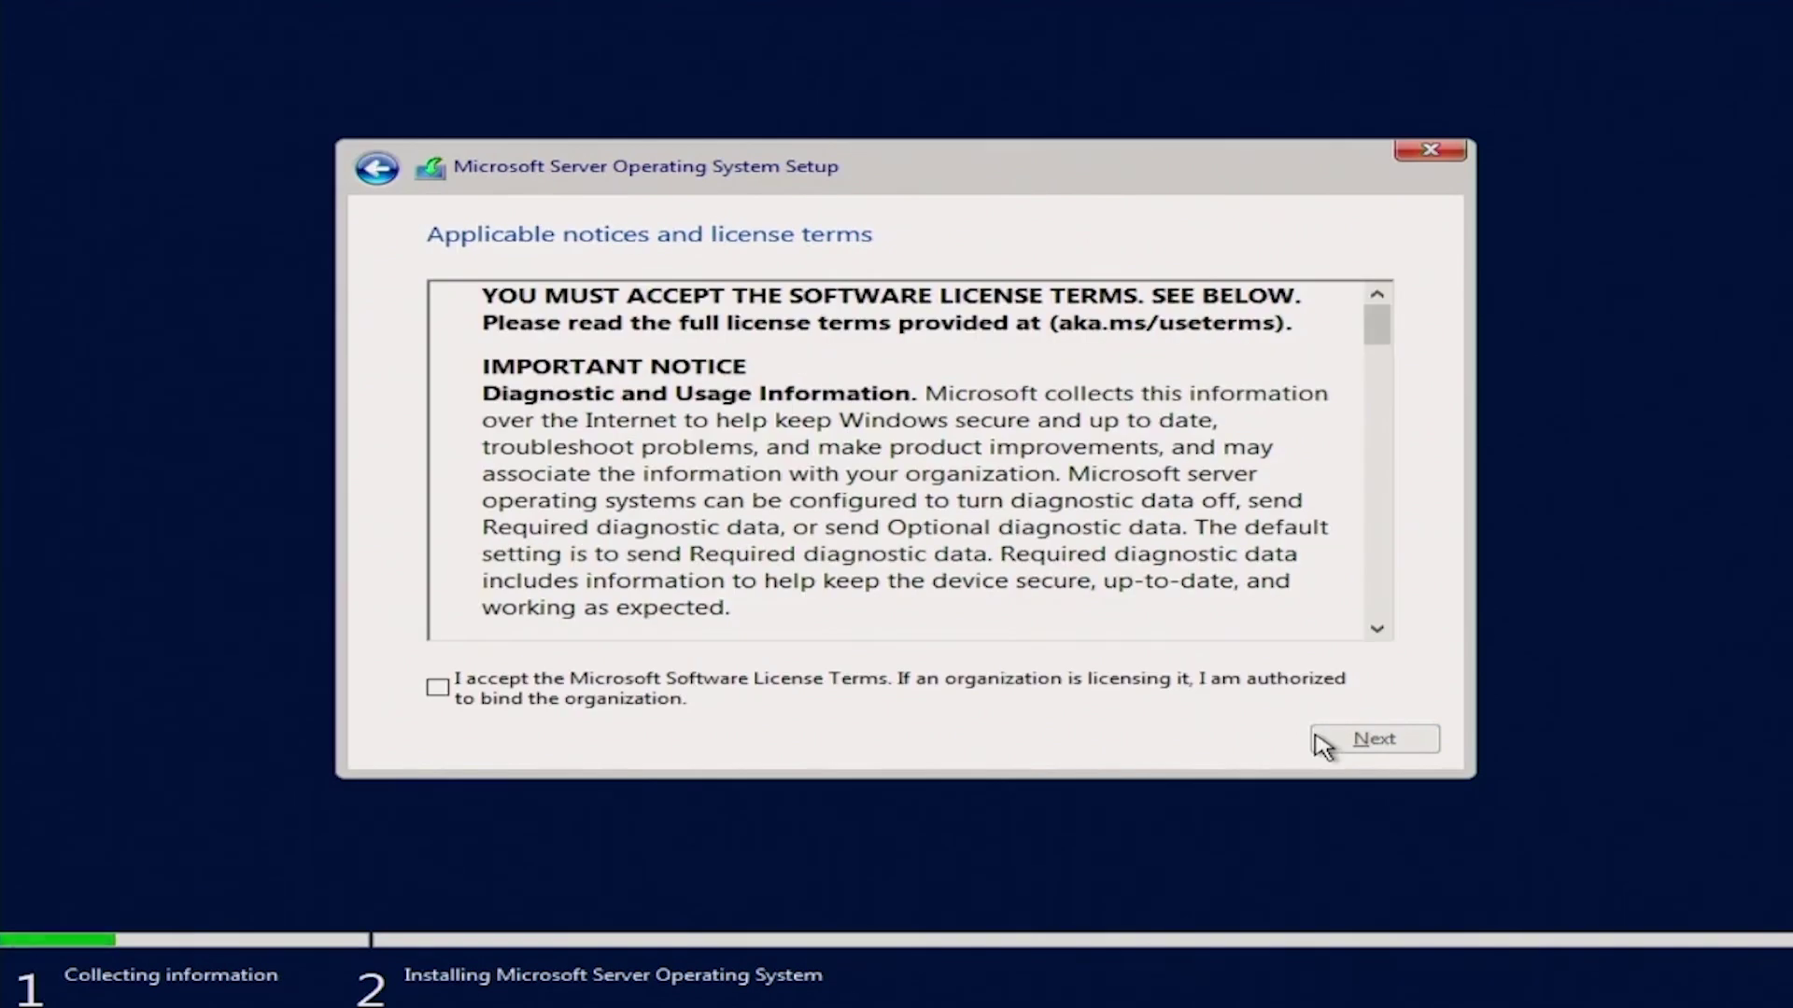
left_click(438, 689)
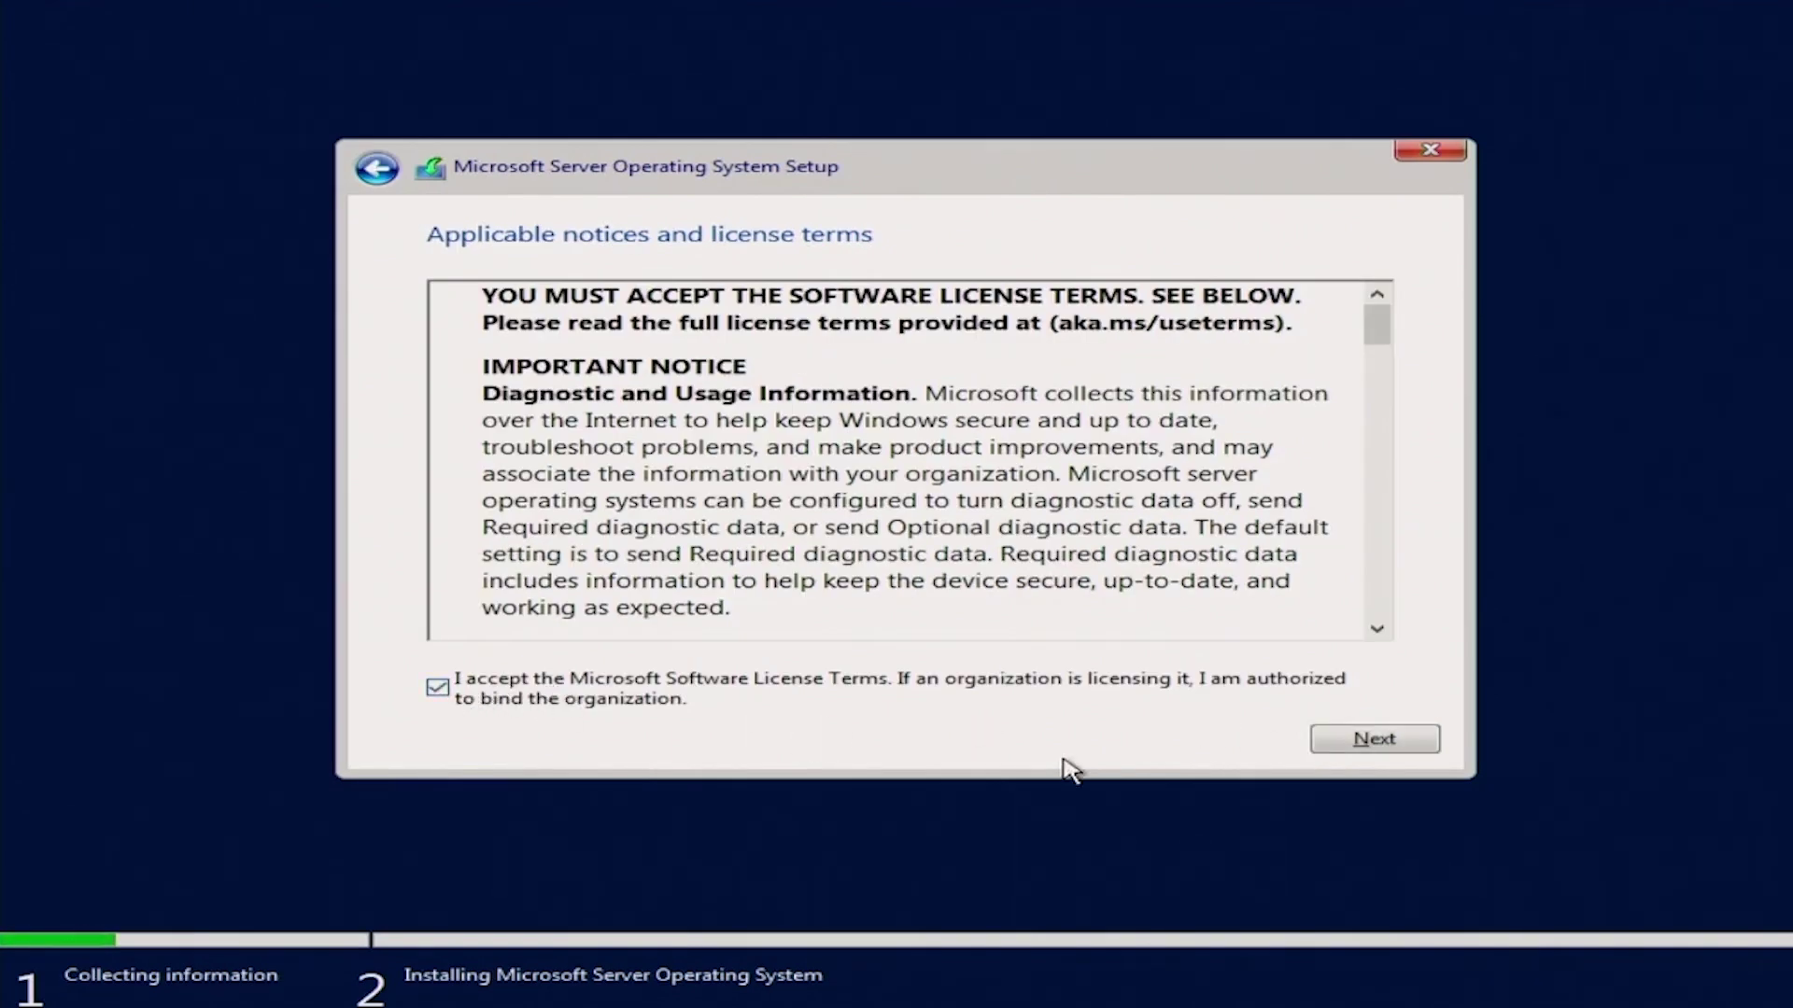
left_click(1390, 747)
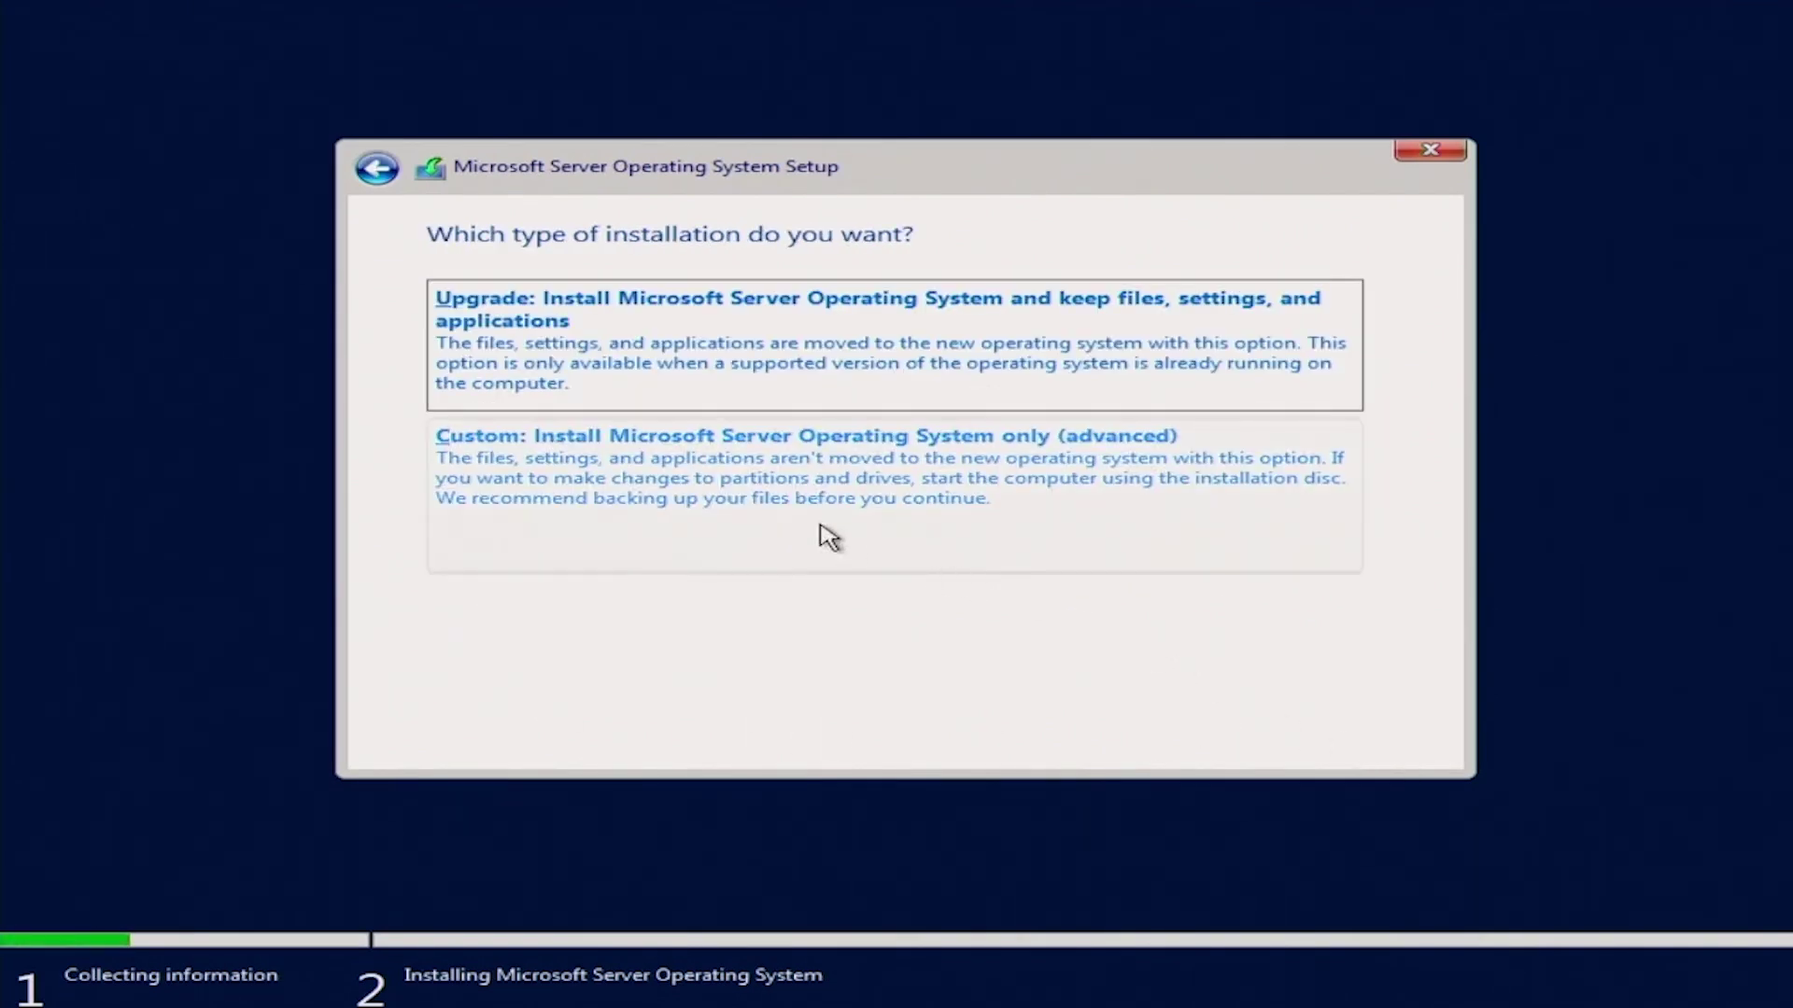
Choose Custom install, delete Partition 3, EFI and MSR partitions, then install onto 111.3 GB unallocated space.
left_click(773, 484)
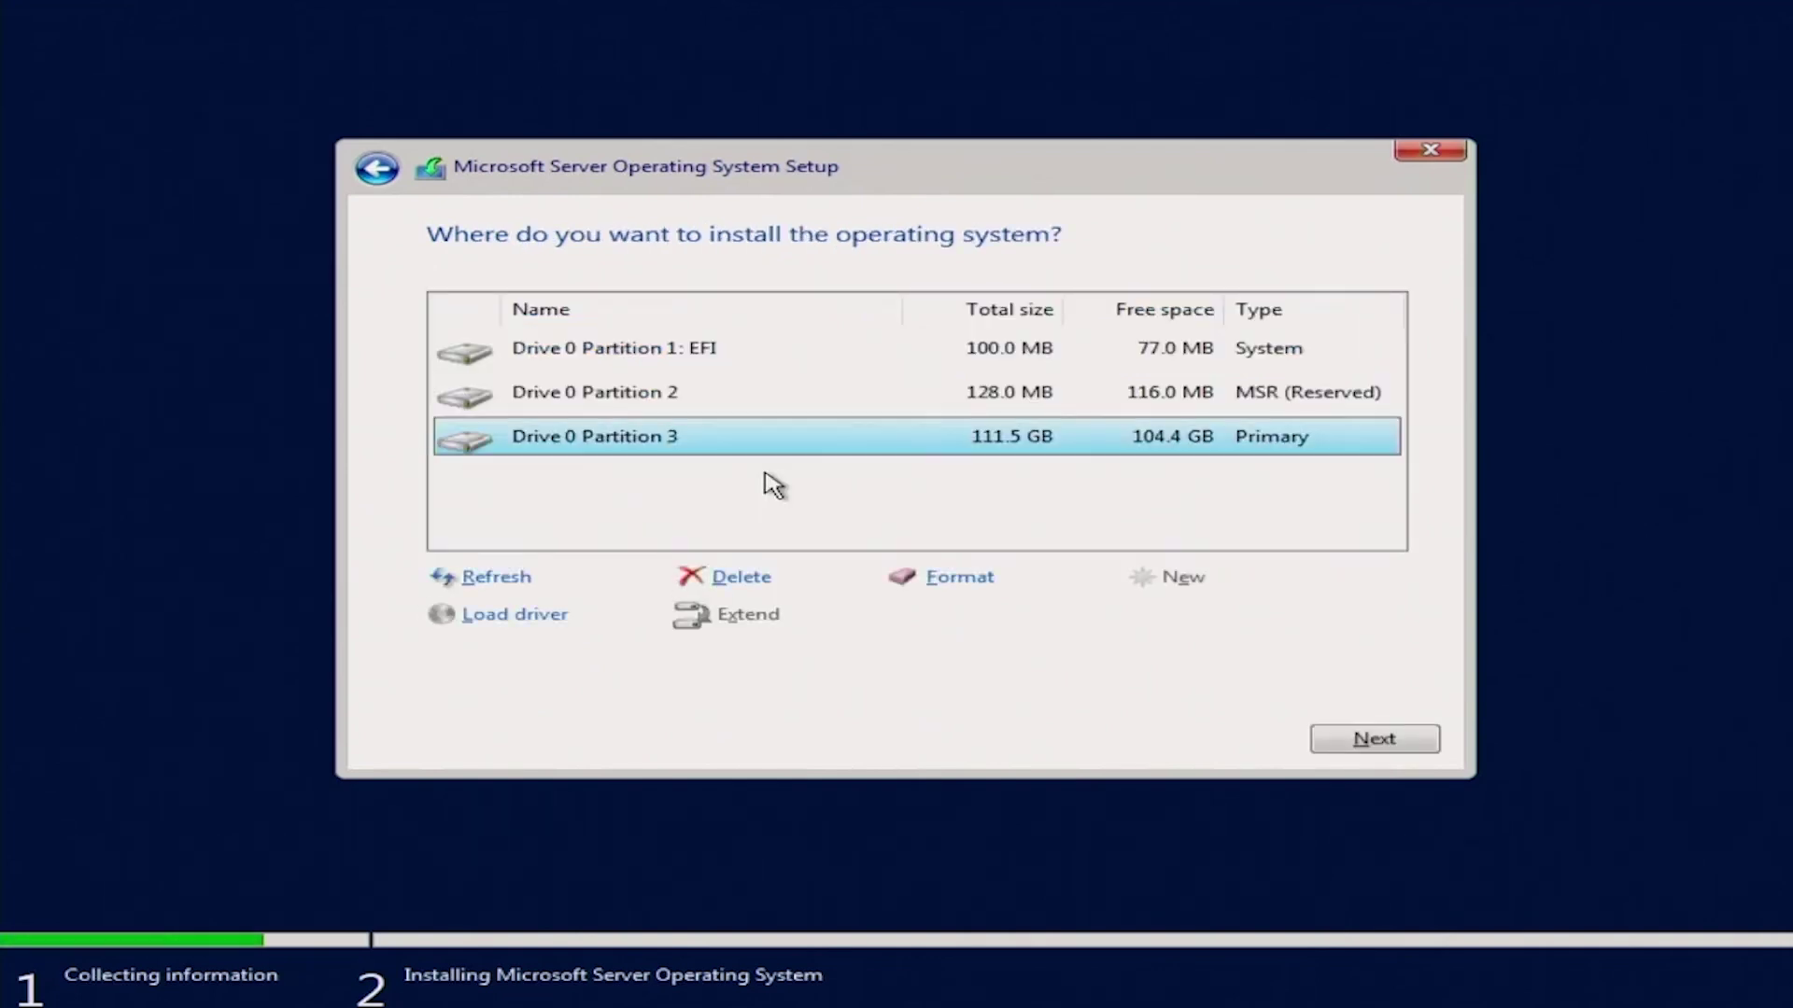
left_click(761, 589)
key("Return")
left_click(775, 581)
left_click(1144, 616)
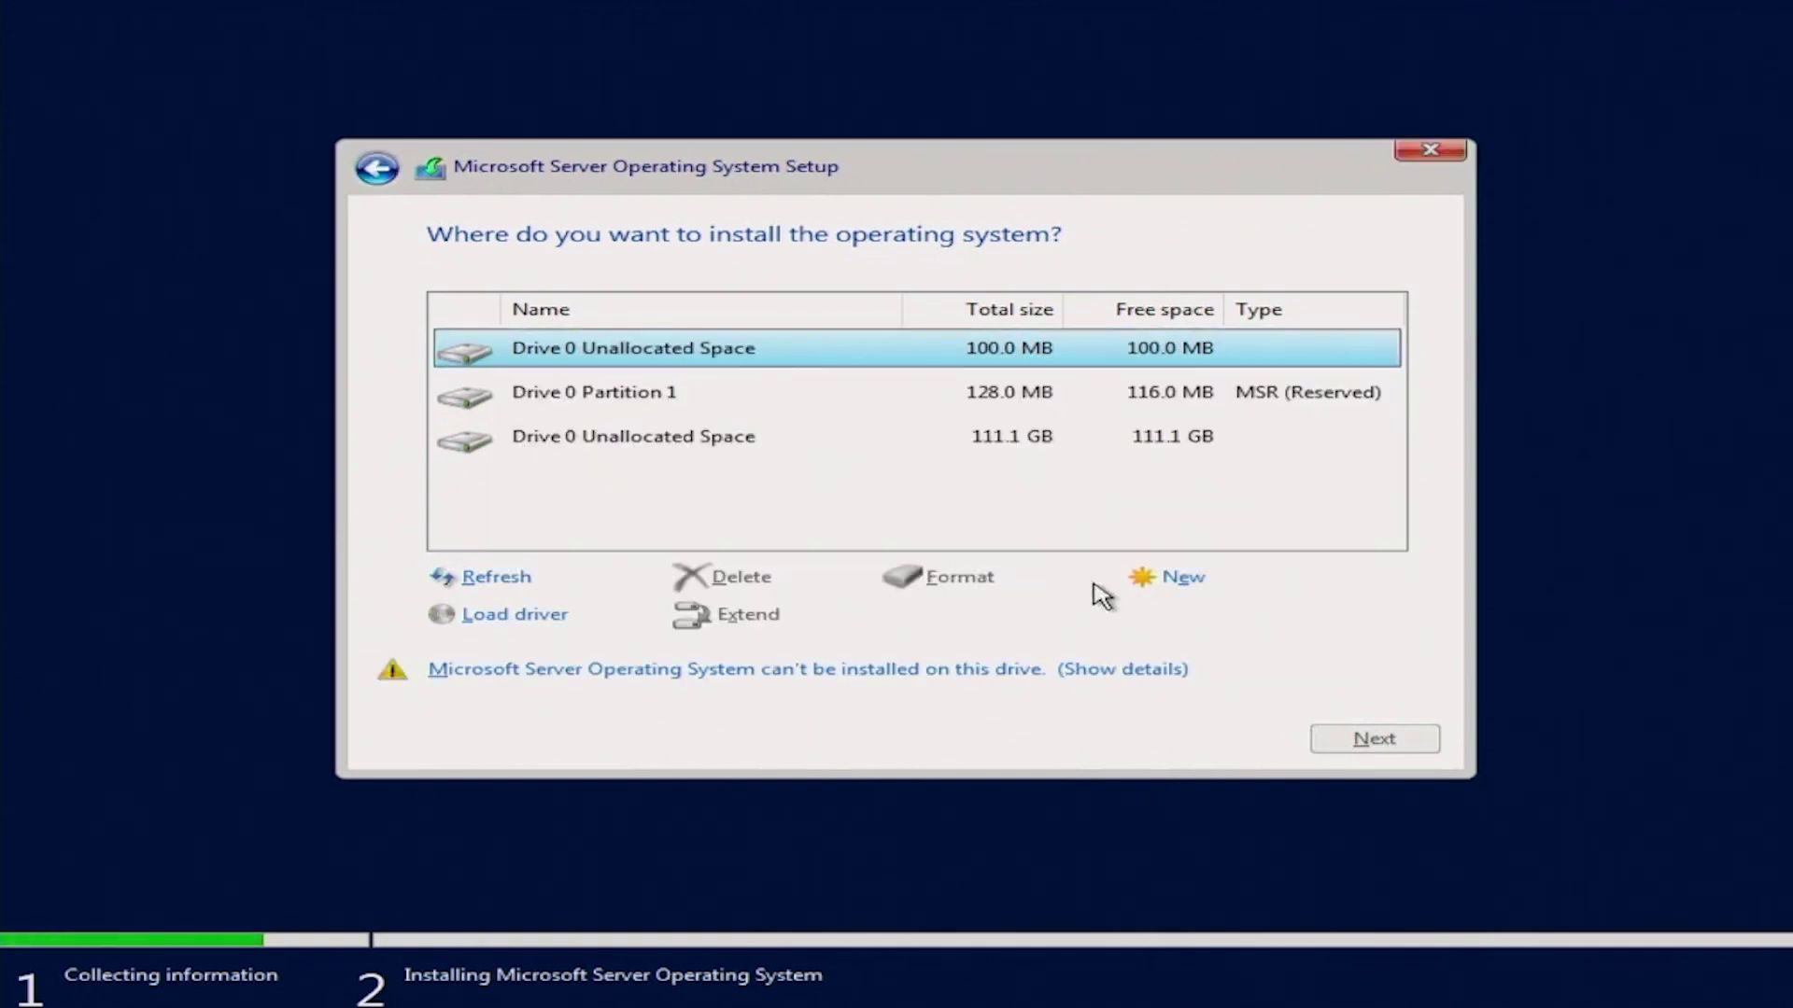
left_click(712, 400)
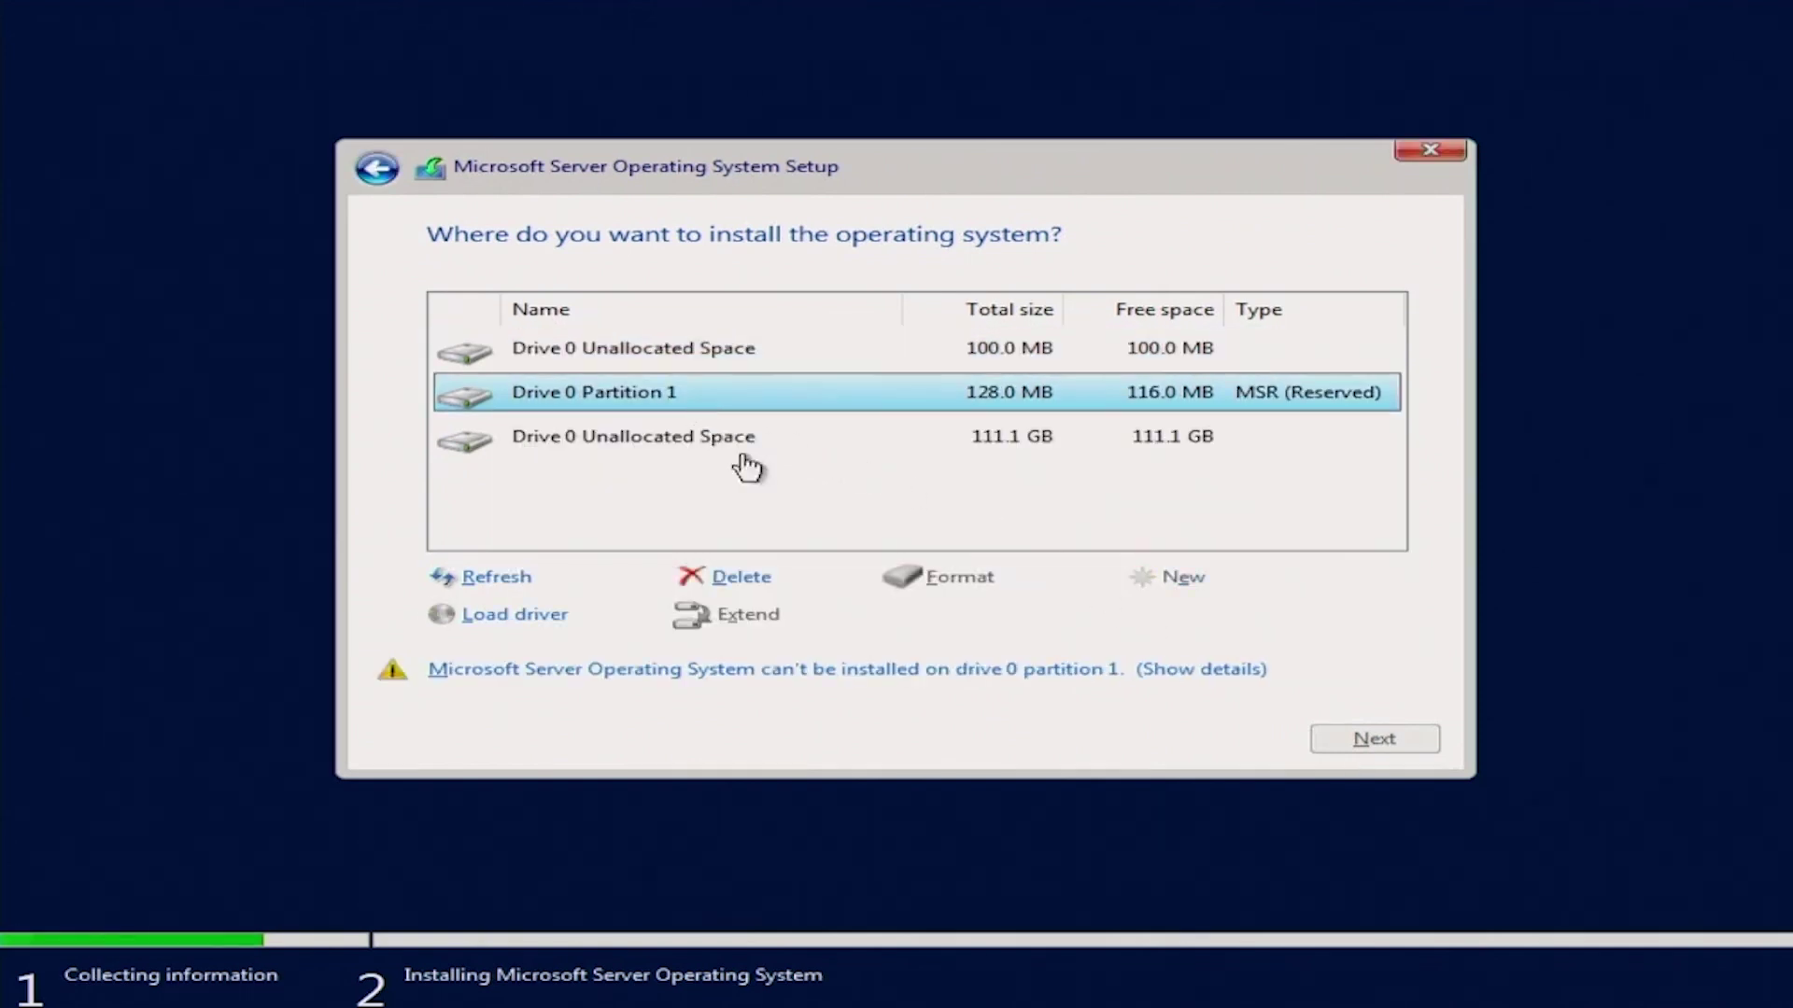
left_click(768, 588)
left_click(1109, 628)
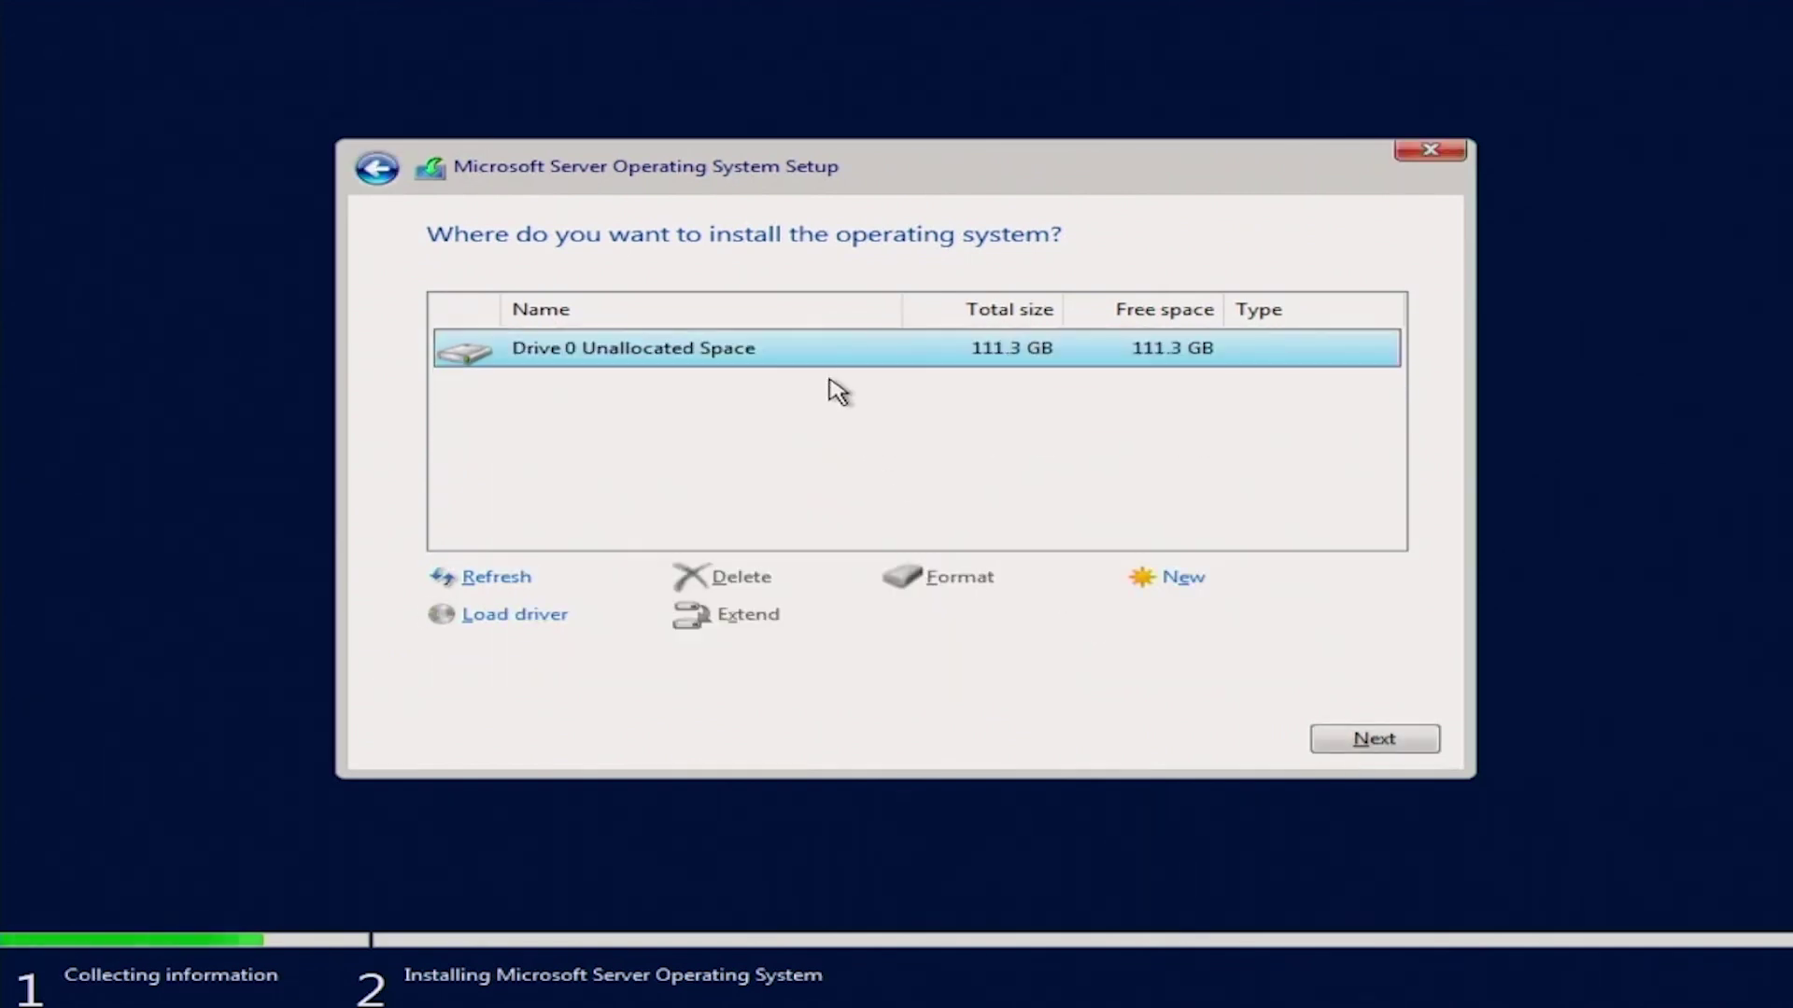
left_click(1374, 739)
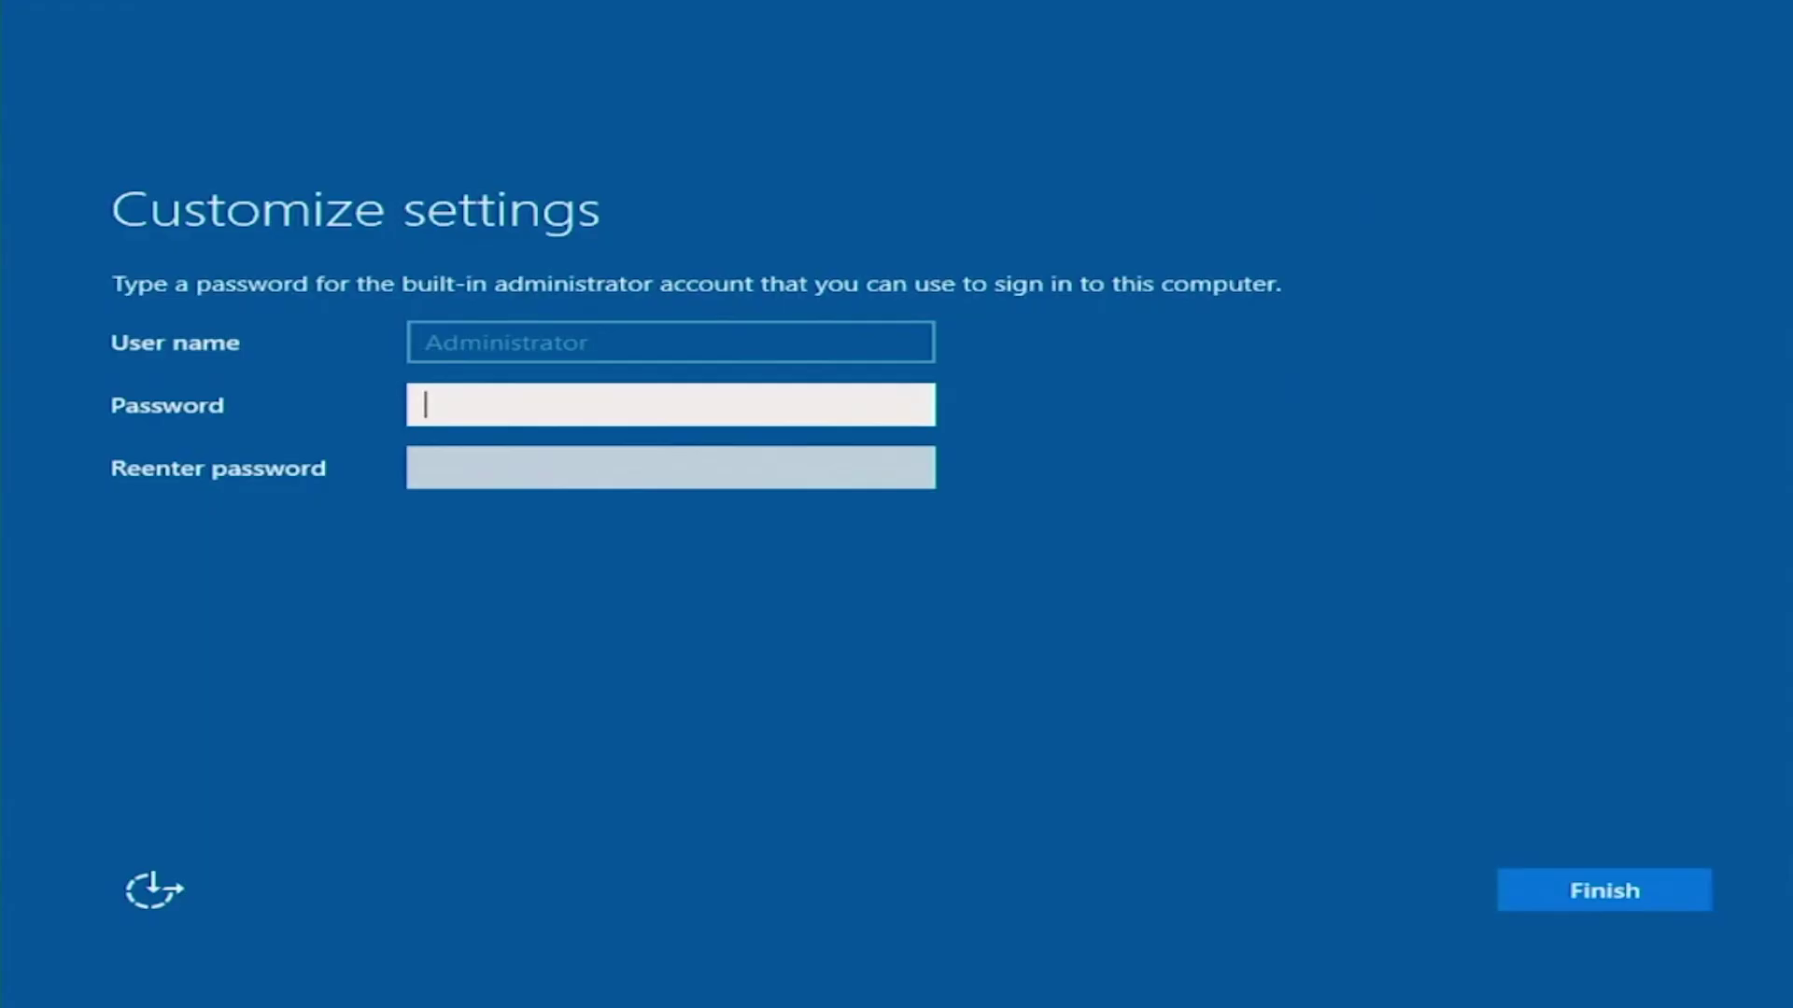
Re-enter the Administrator account password to confirm it and finish the settings.
key("Tab")
type("••")
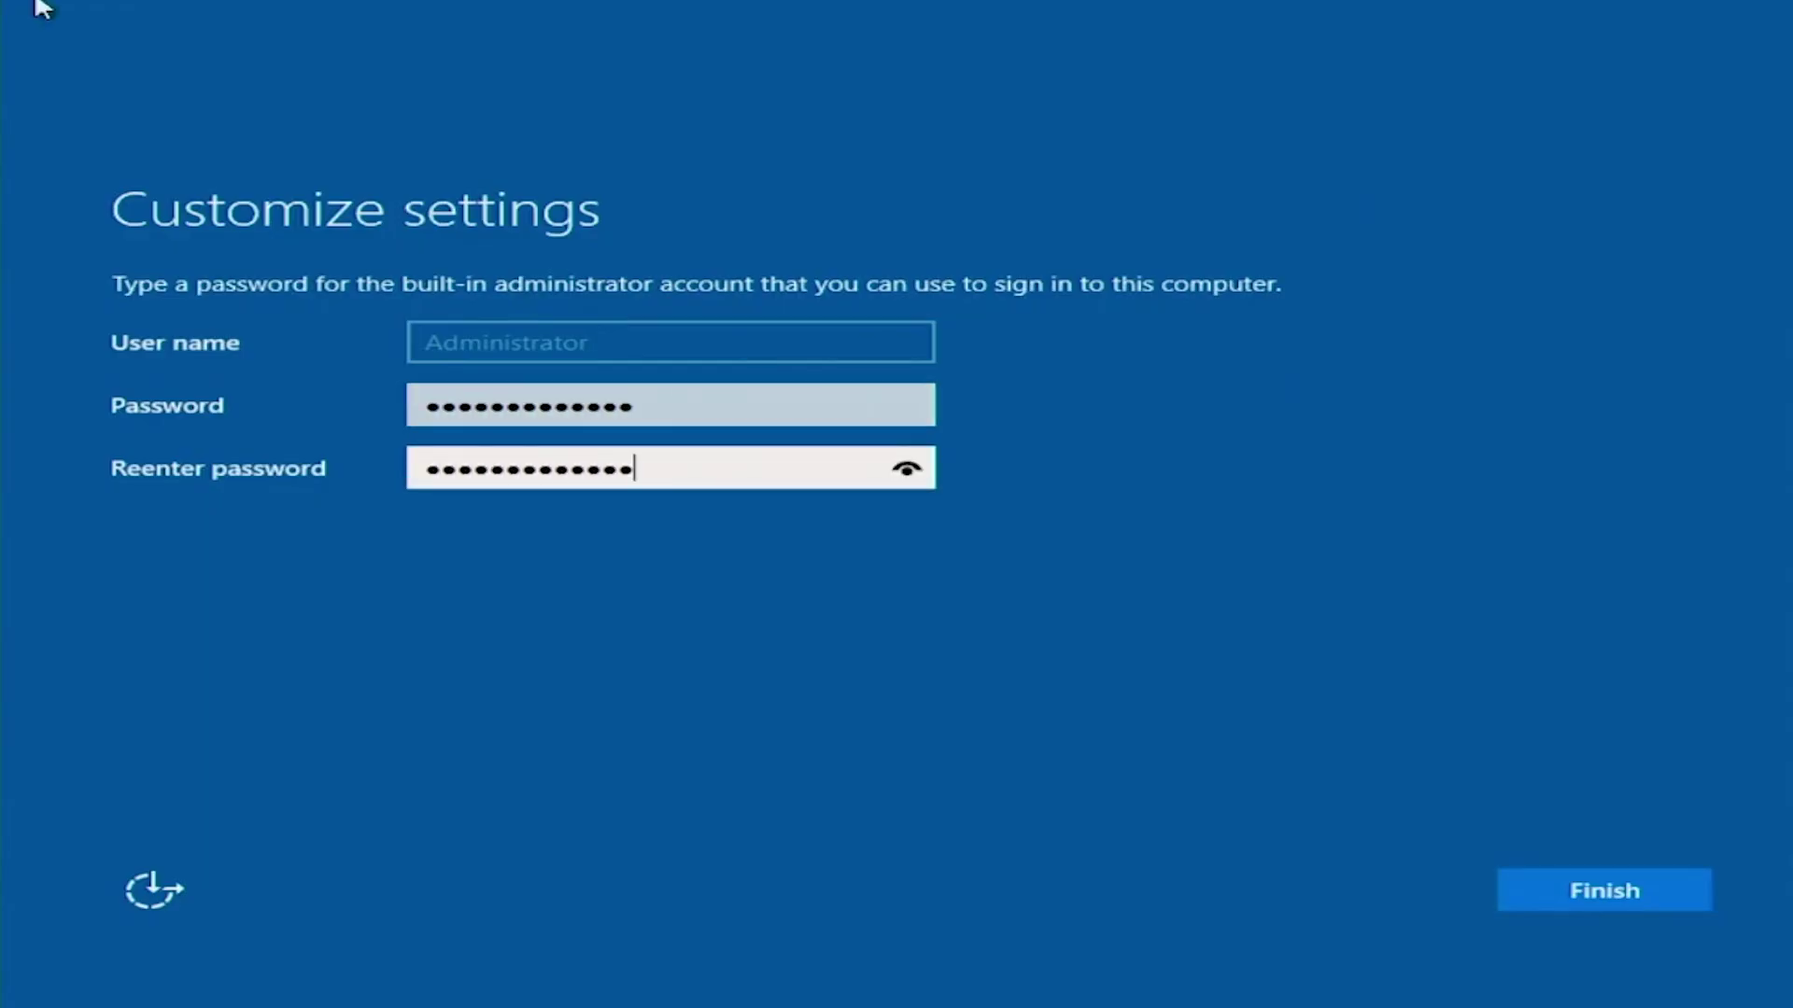
left_click(1621, 882)
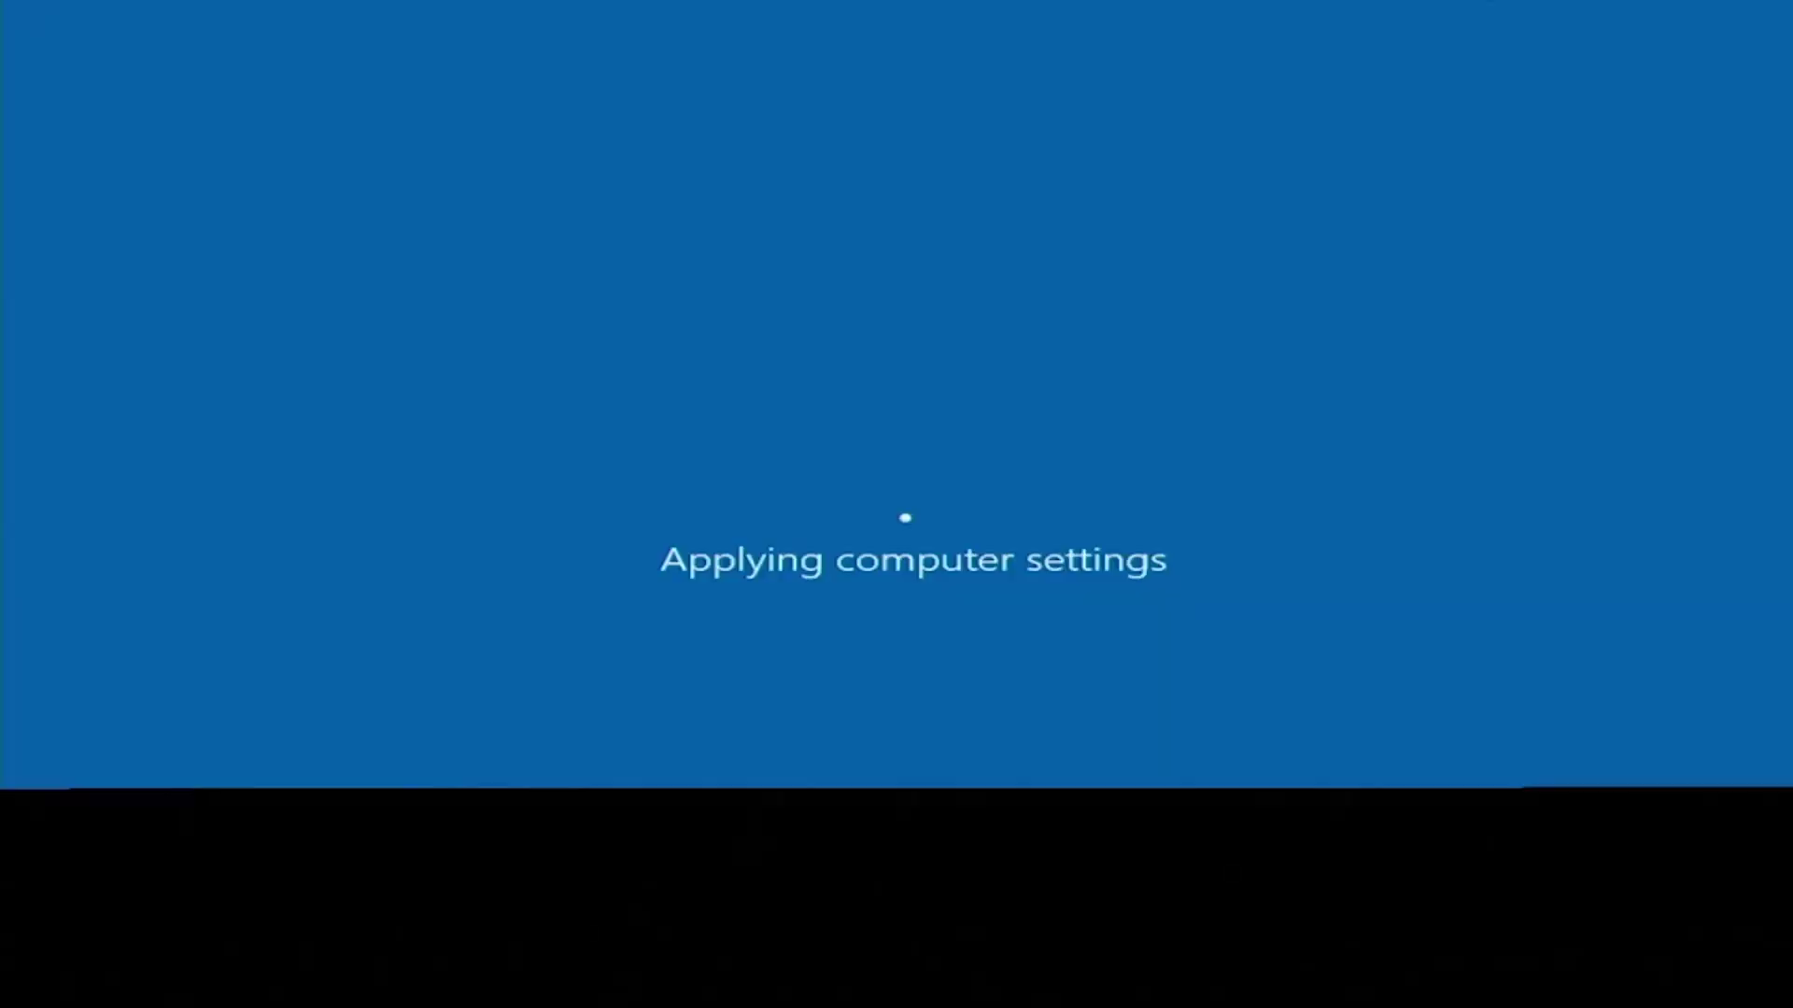